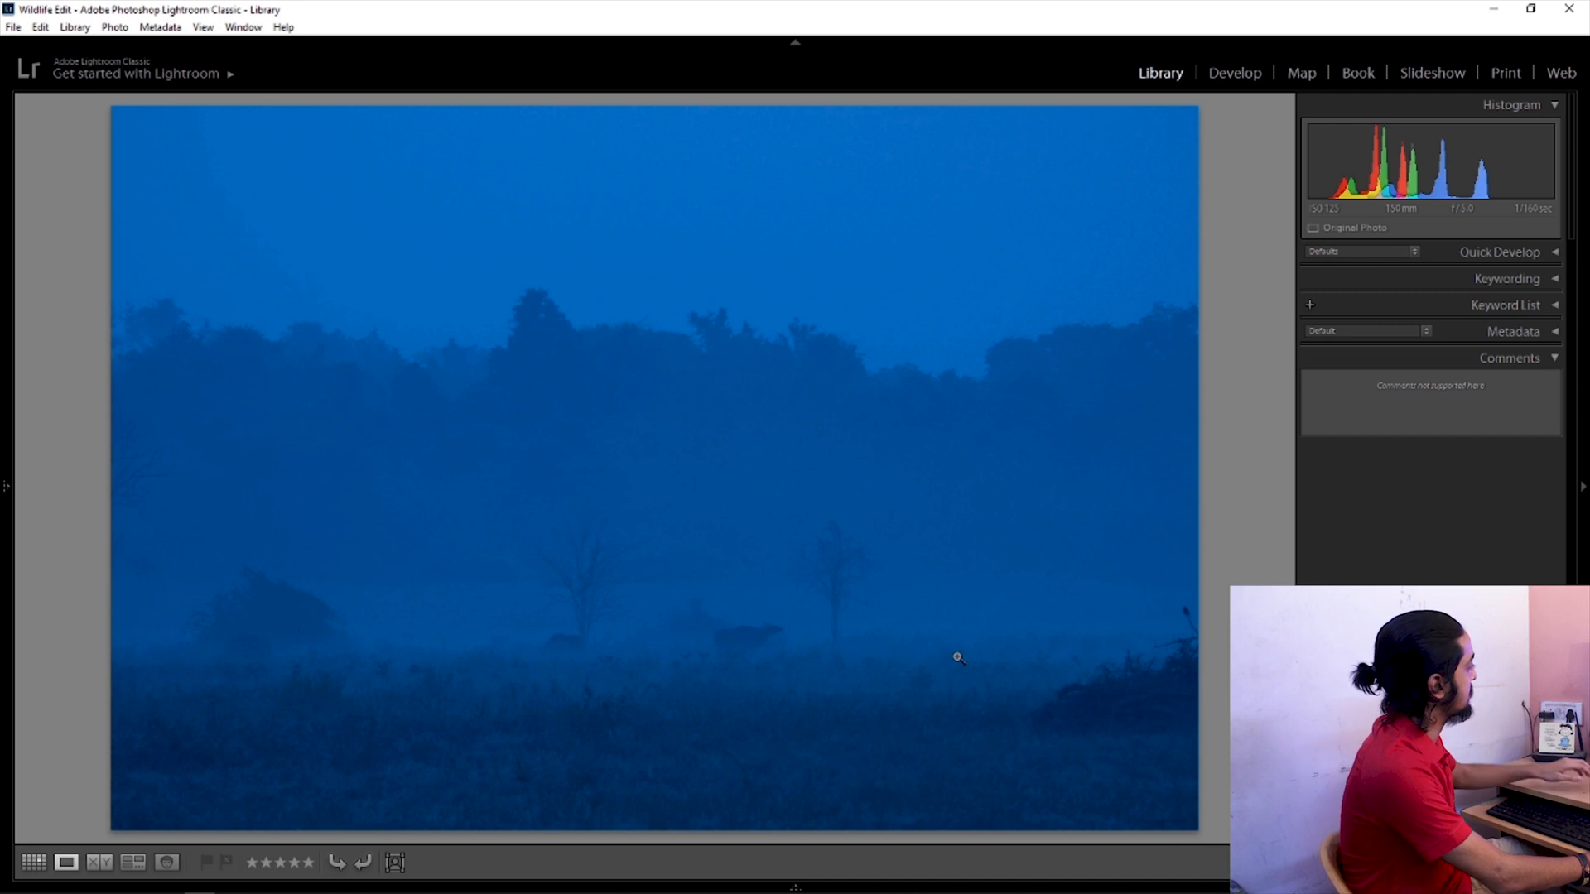
- Show all library photos as a grid, and return to the enlarged view of the misty blue landscape
{"action": "mouse_move", "coordinate": [794, 884]}
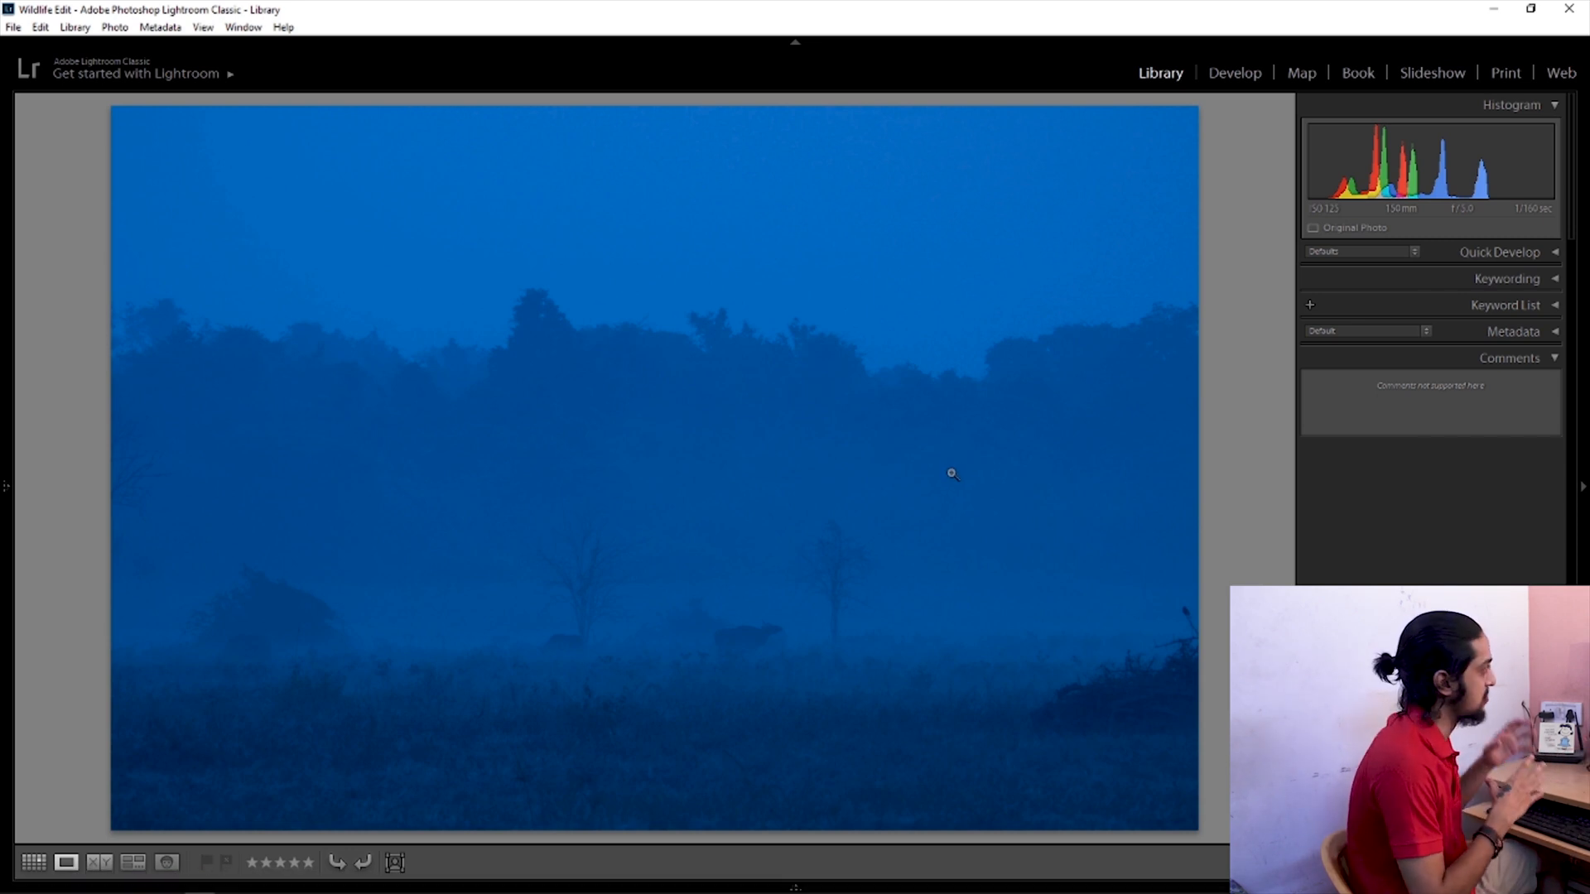
{"action": "left_click", "coordinate": [33, 862]}
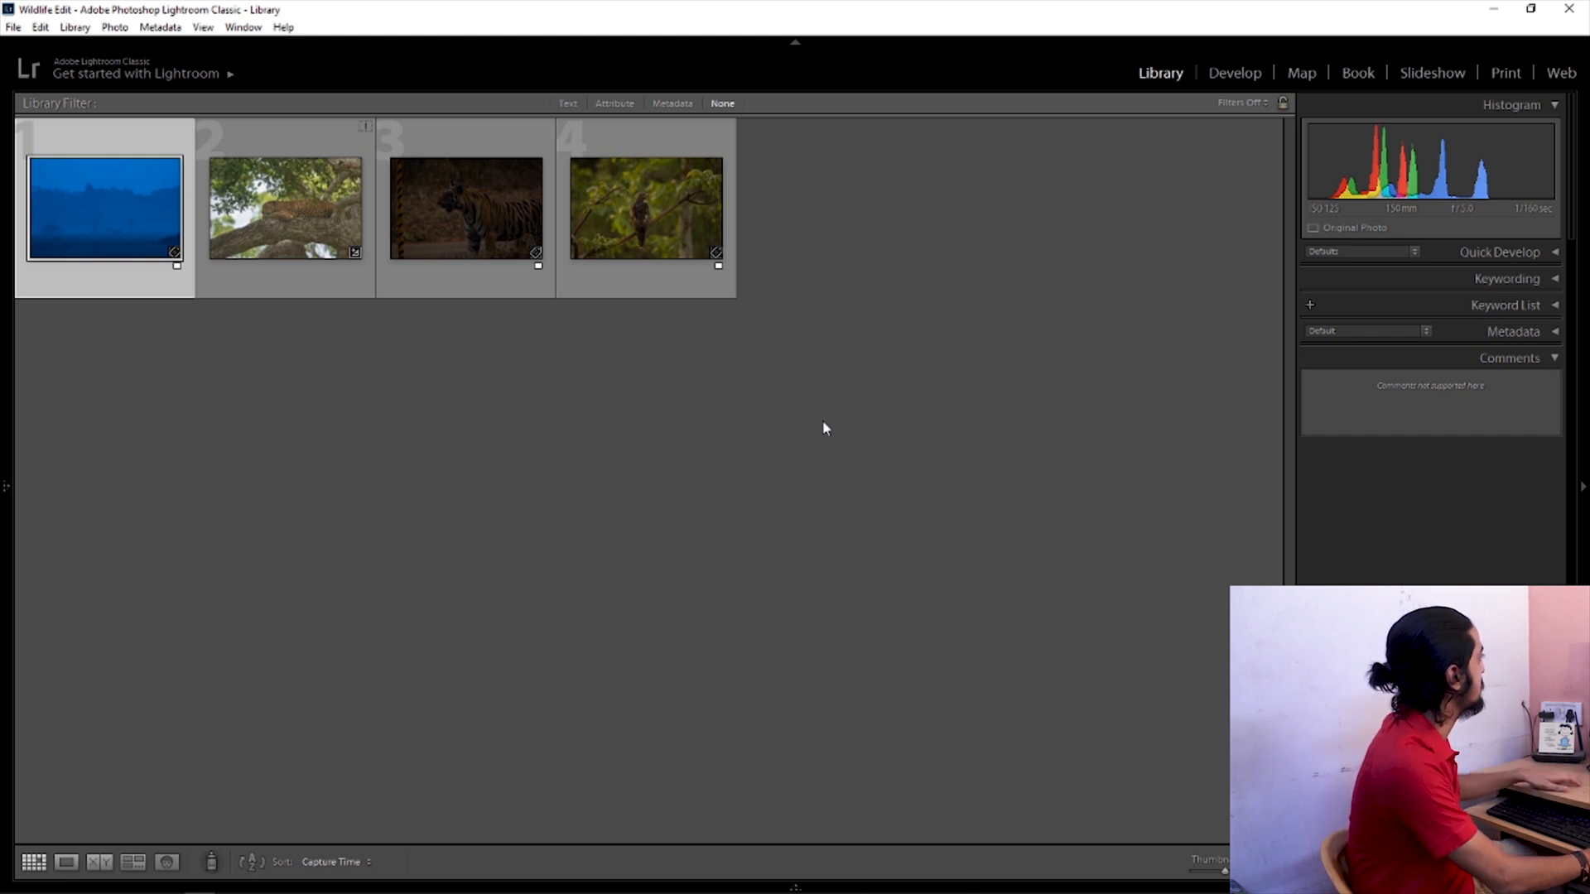
{"action": "key", "text": "e"}
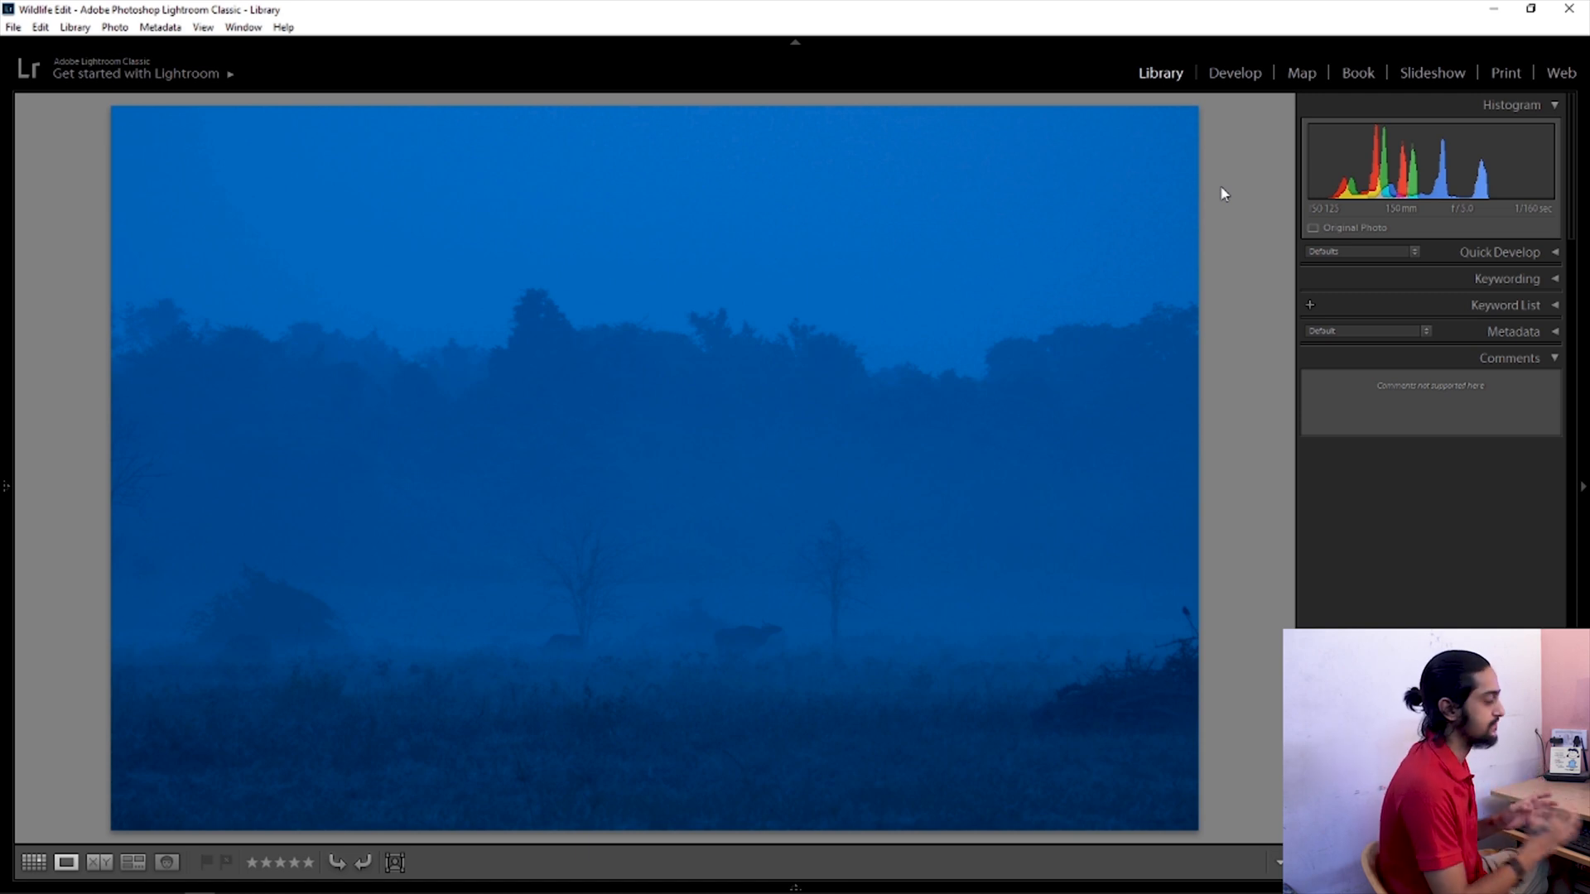
- Bring the misty landscape into the Develop module and set its white balance temperature to 50000
{"action": "left_click", "coordinate": [1229, 73]}
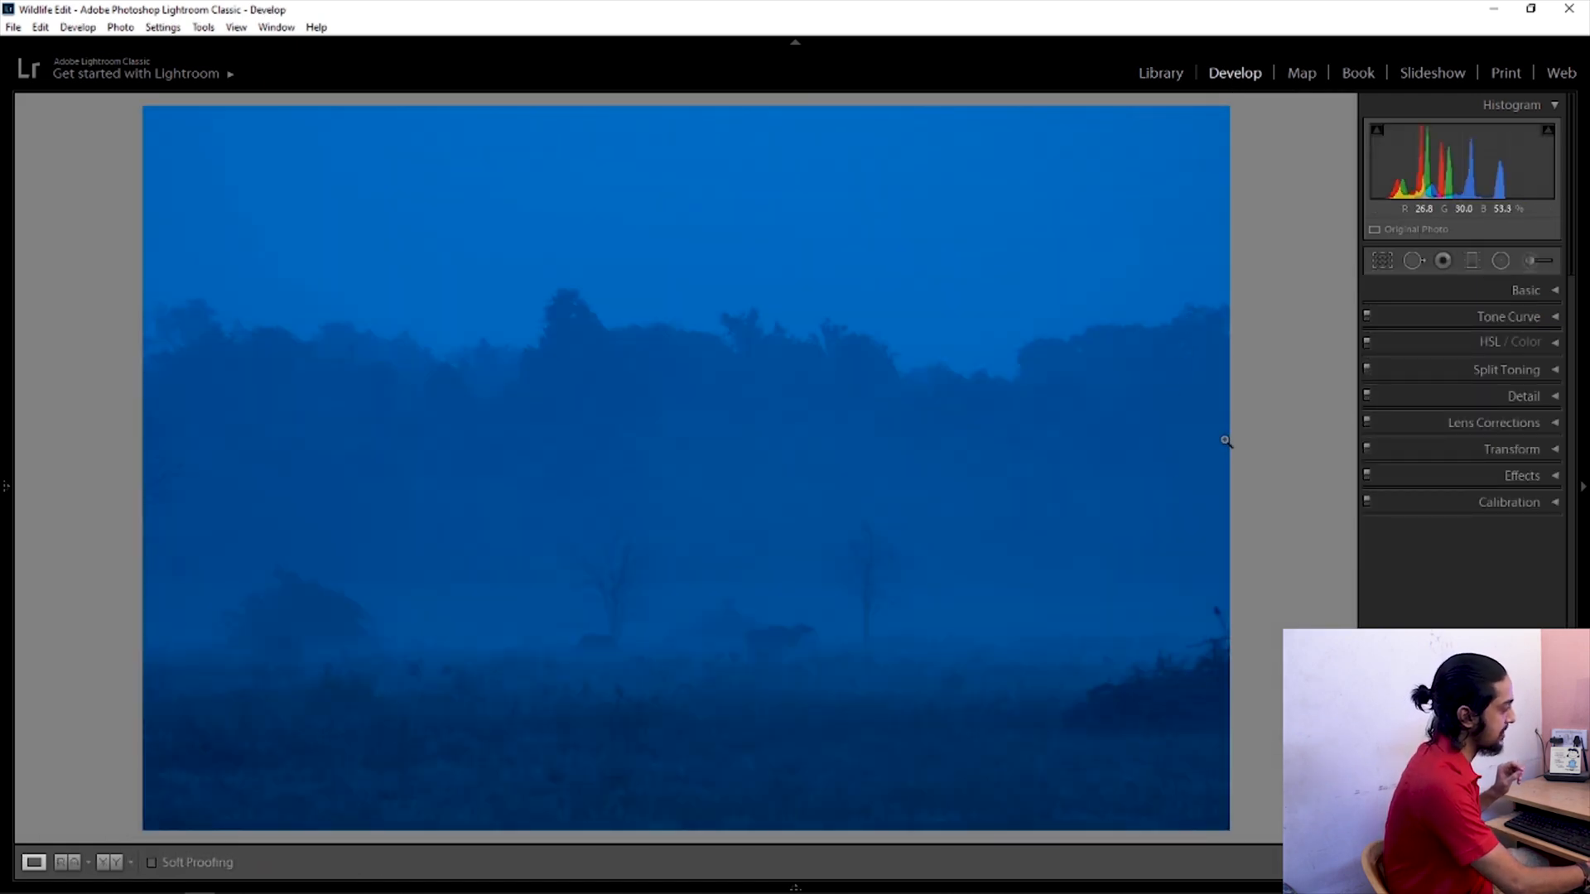
{"action": "left_click", "coordinate": [1551, 290]}
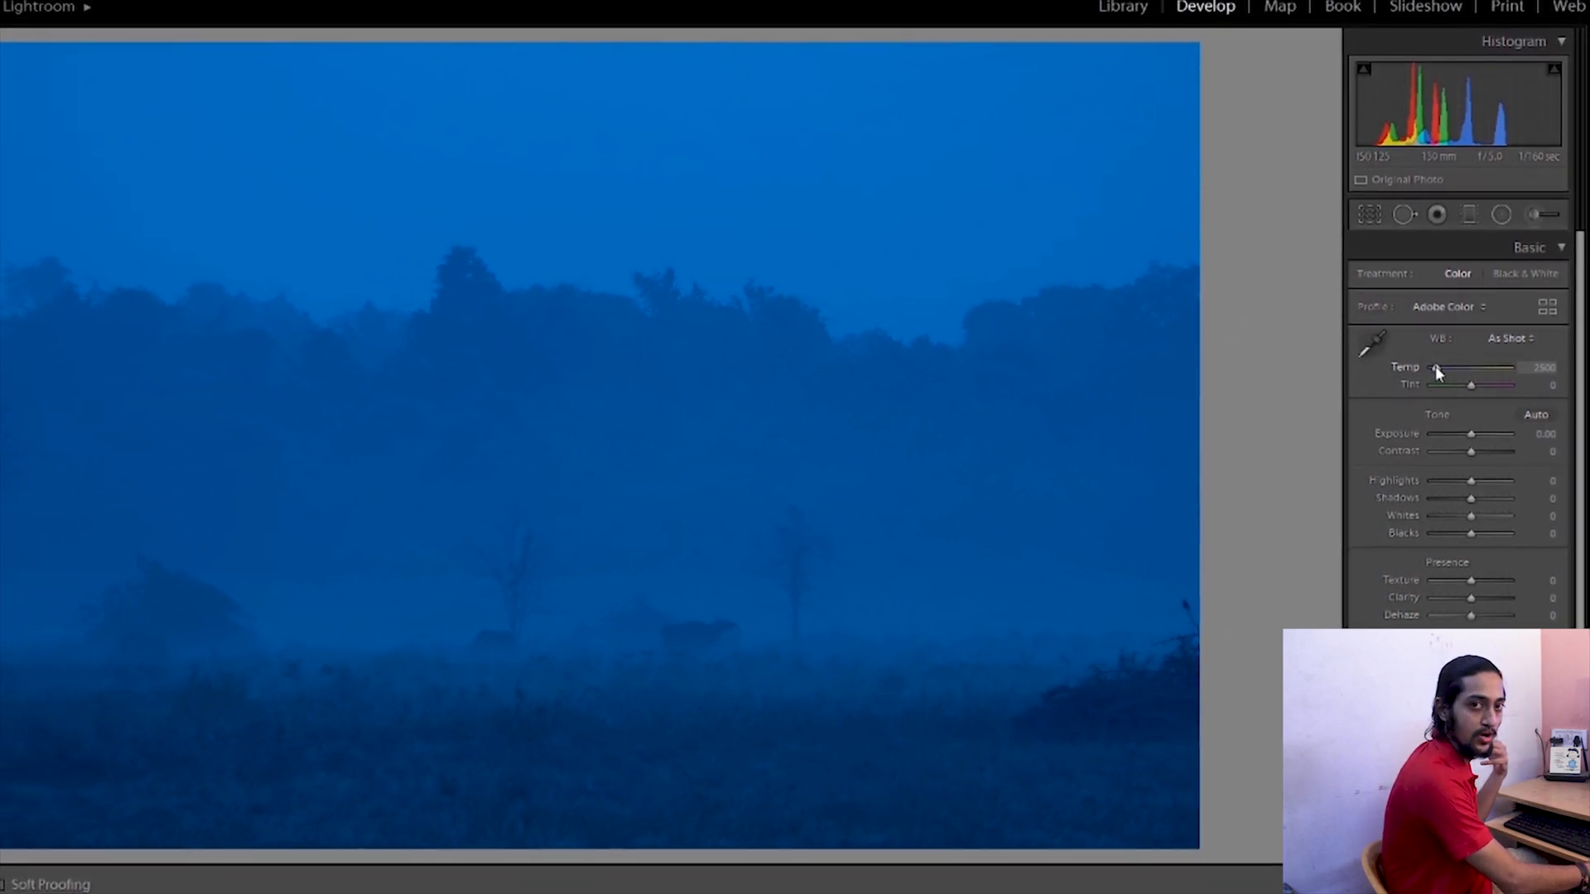
{"action": "left_click_drag", "start_coordinate": [1436, 370], "coordinate": [1520, 372]}
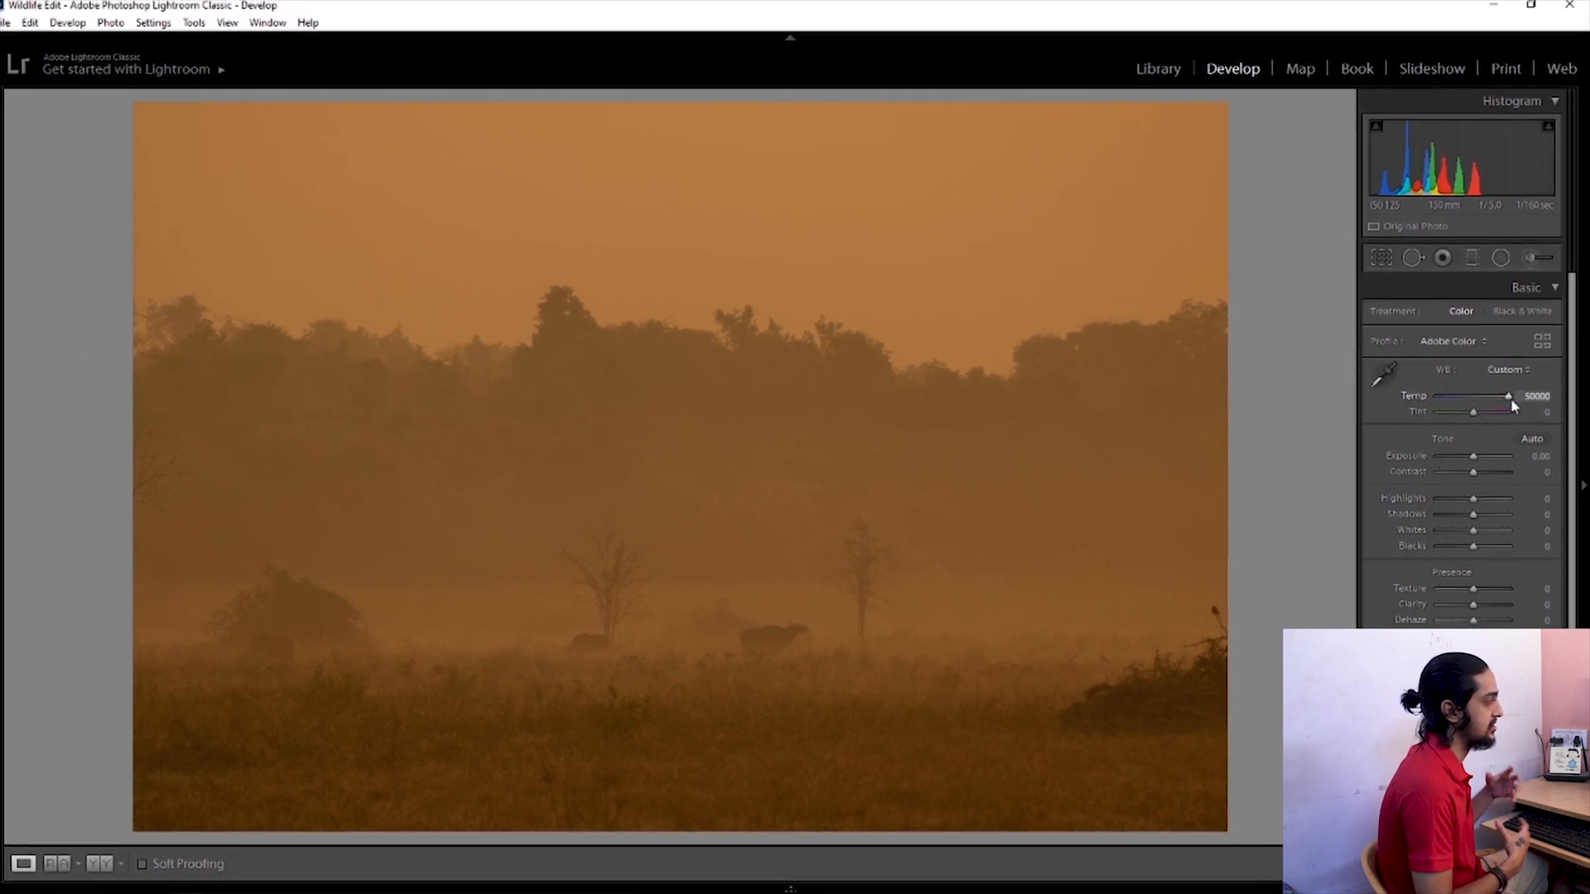
{"action": "left_click_drag", "start_coordinate": [1509, 400], "coordinate": [1508, 399]}
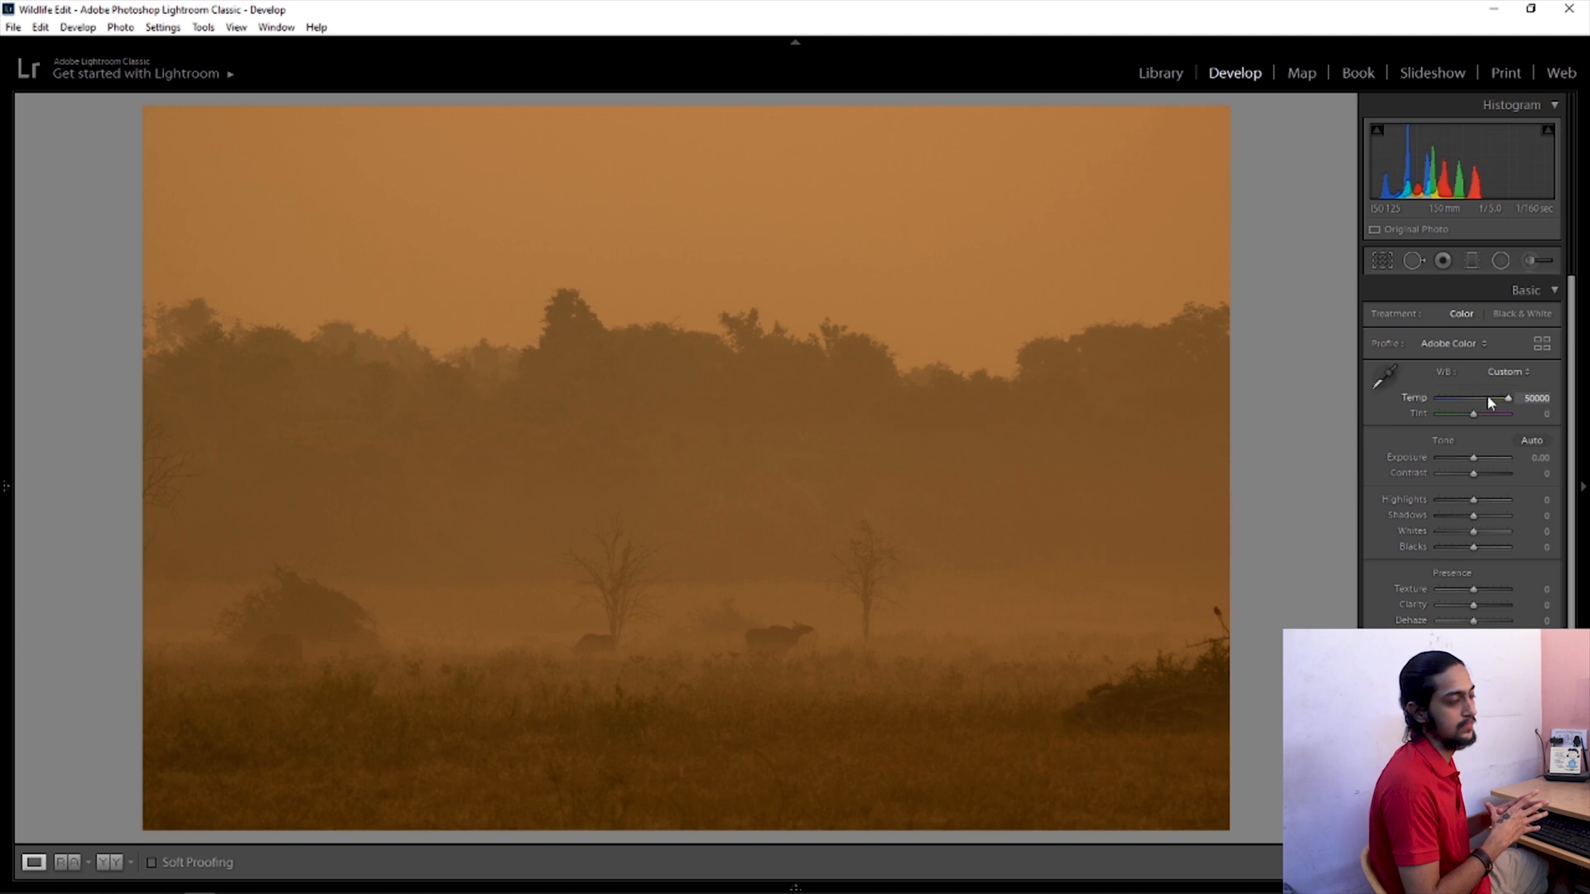
- Set the landscape's white balance temperature to 2000, and try a greener tint before resetting it
{"action": "left_click_drag", "start_coordinate": [1487, 396], "coordinate": [1435, 403]}
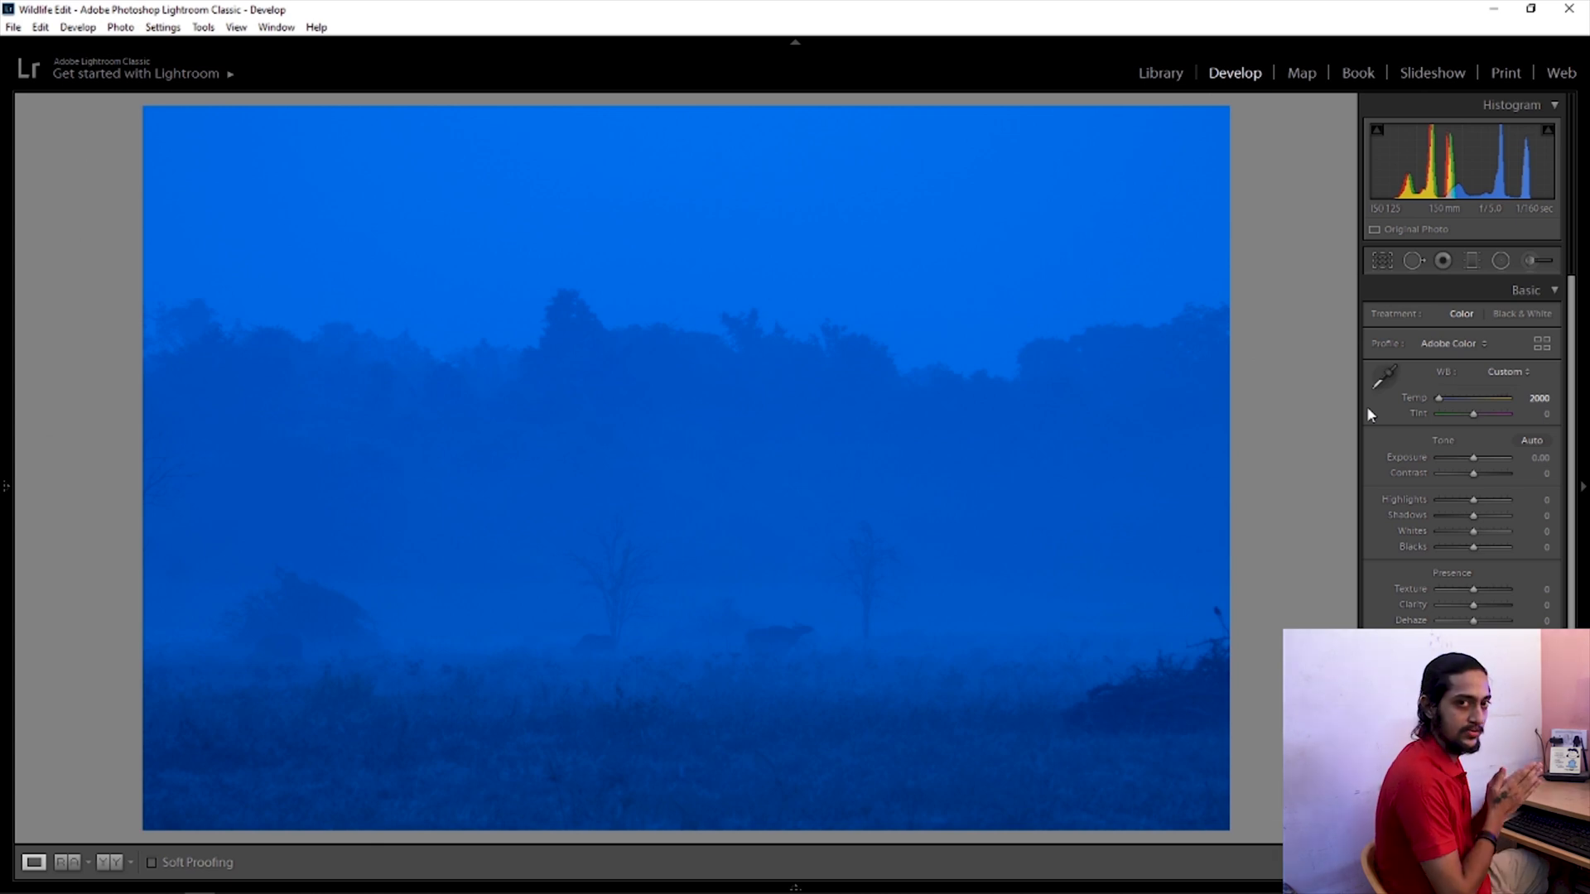
{"action": "mouse_move", "coordinate": [1474, 413]}
{"action": "left_mouse_down"}
{"action": "mouse_move", "coordinate": [1498, 414]}
{"action": "mouse_move", "coordinate": [1456, 414]}
{"action": "left_mouse_up"}
{"action": "double_click", "coordinate": [1457, 412]}
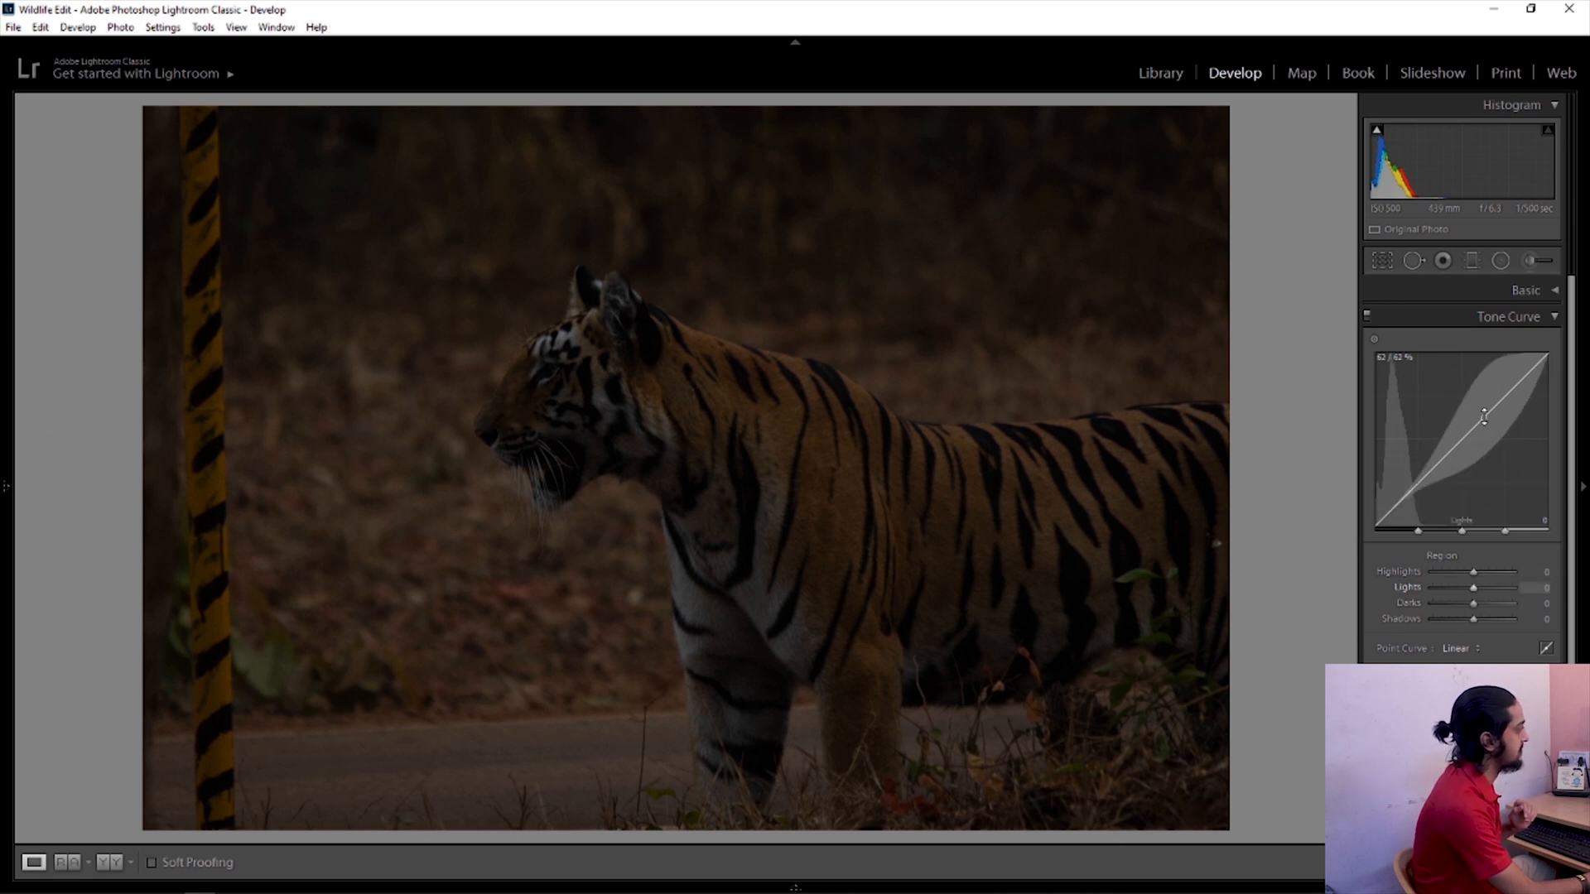
- Try Lights -70, Darks +100 and Shadows +21 on the tiger photo's tone curve, and reset all three regions
{"action": "left_click_drag", "start_coordinate": [1497, 405], "coordinate": [1449, 431]}
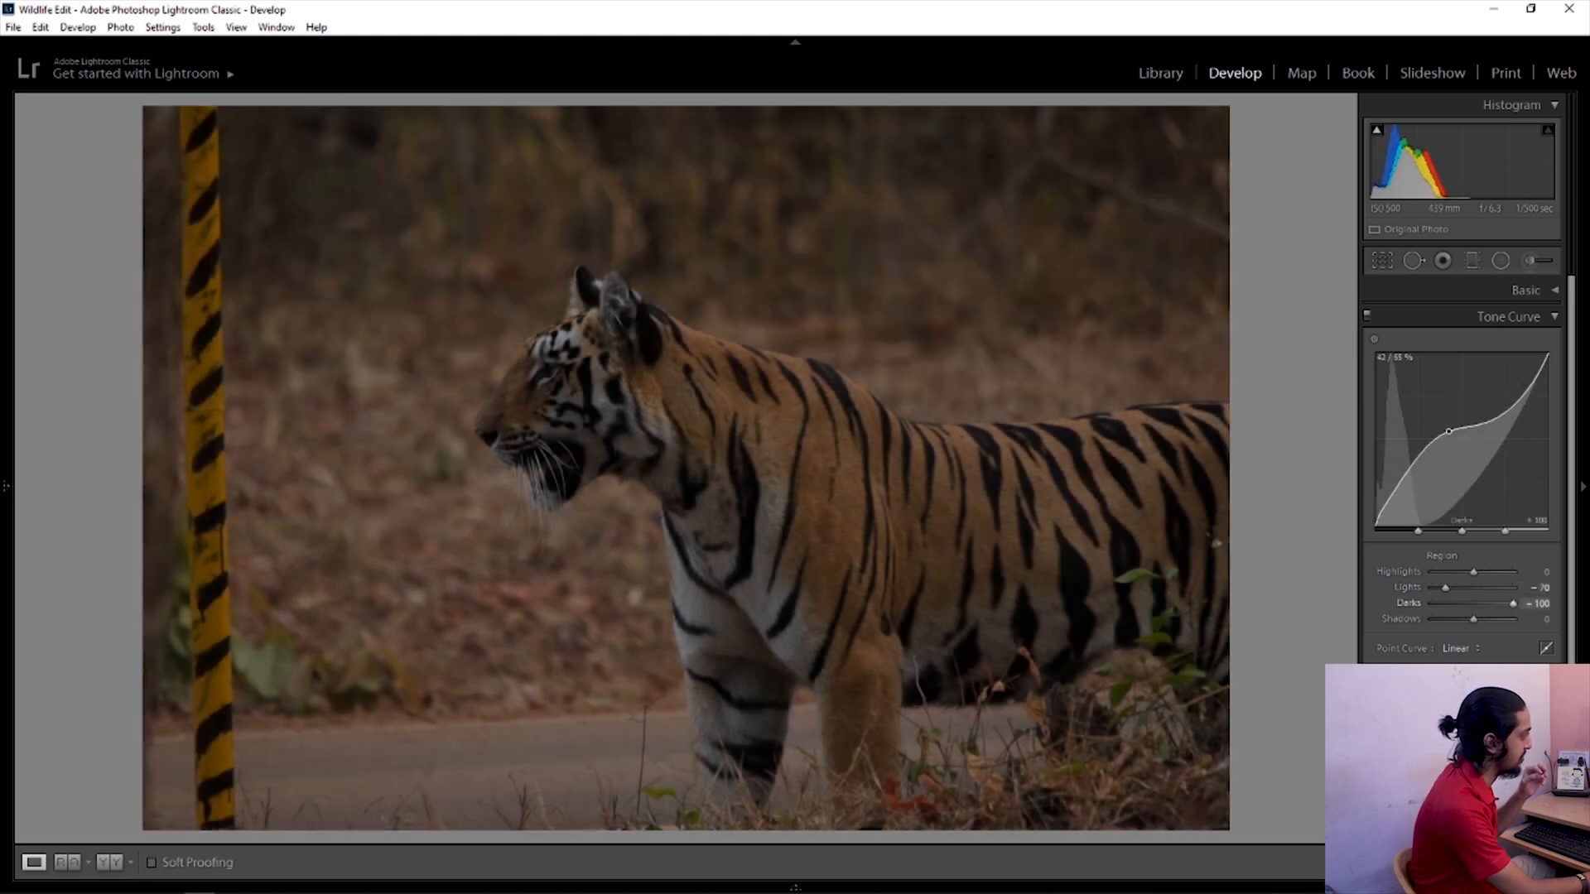
{"action": "mouse_move", "coordinate": [1401, 482]}
{"action": "left_mouse_down"}
{"action": "mouse_move", "coordinate": [1399, 499]}
{"action": "mouse_move", "coordinate": [1398, 481]}
{"action": "left_mouse_up"}
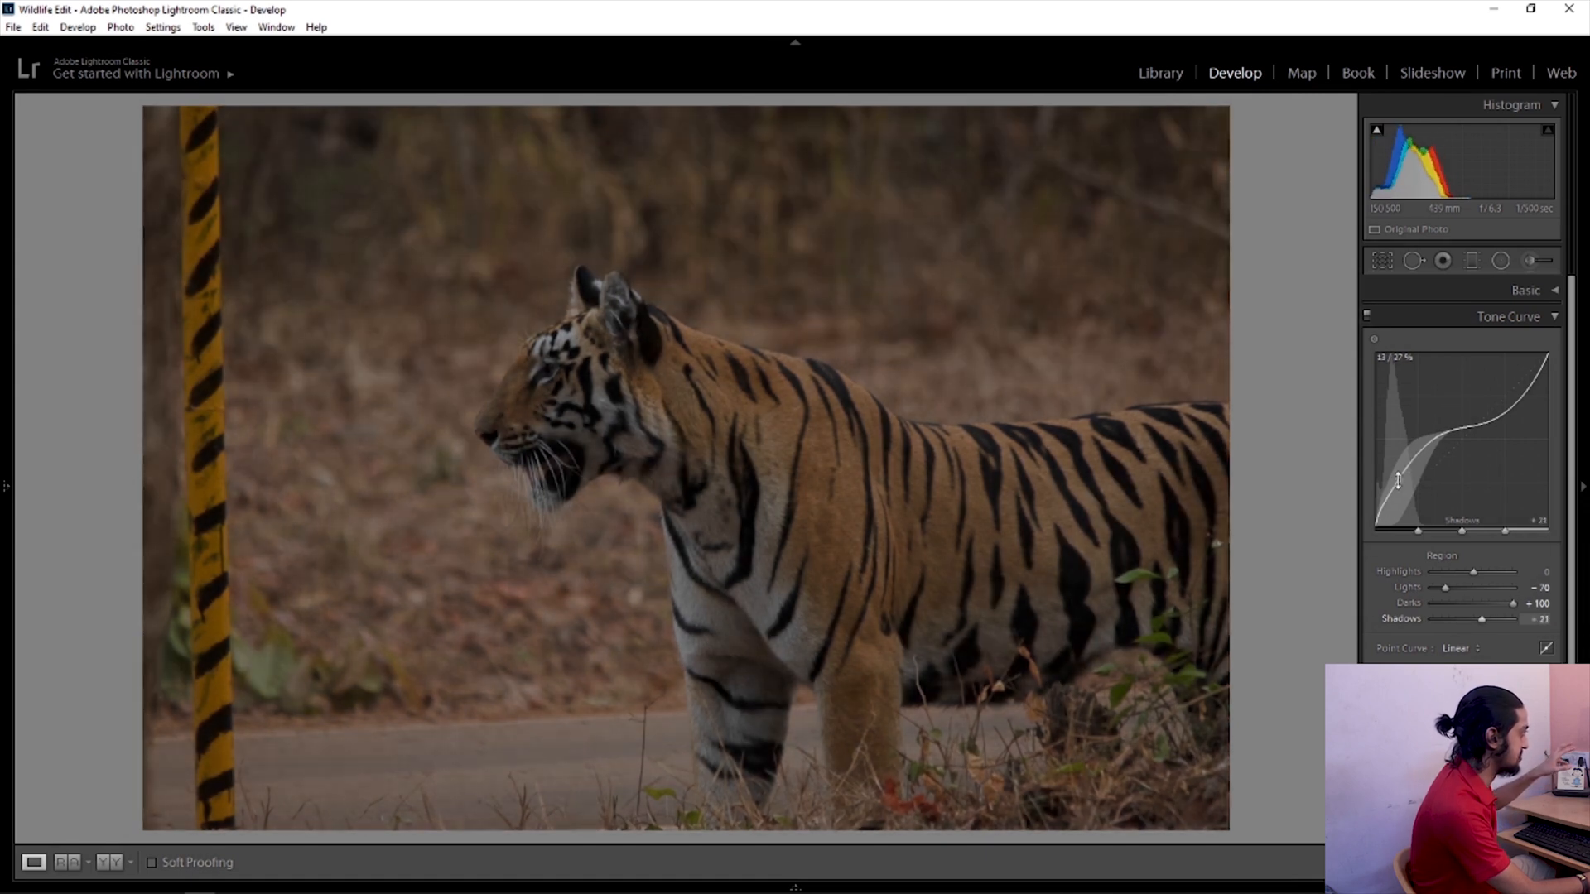
{"action": "double_click", "coordinate": [1388, 589]}
{"action": "double_click", "coordinate": [1401, 604]}
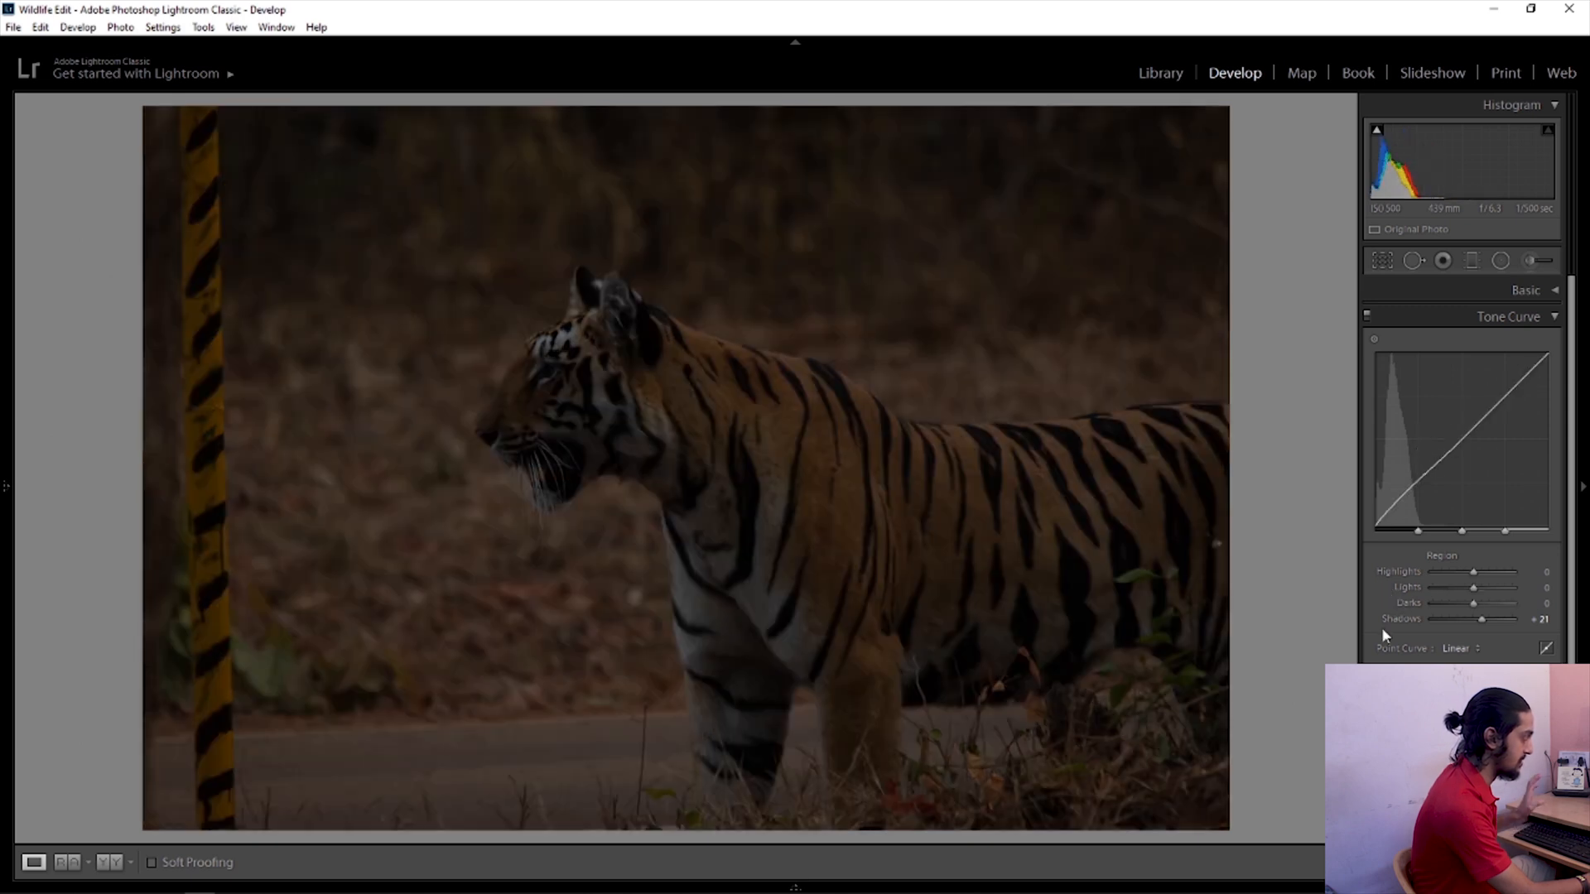
{"action": "double_click", "coordinate": [1382, 619]}
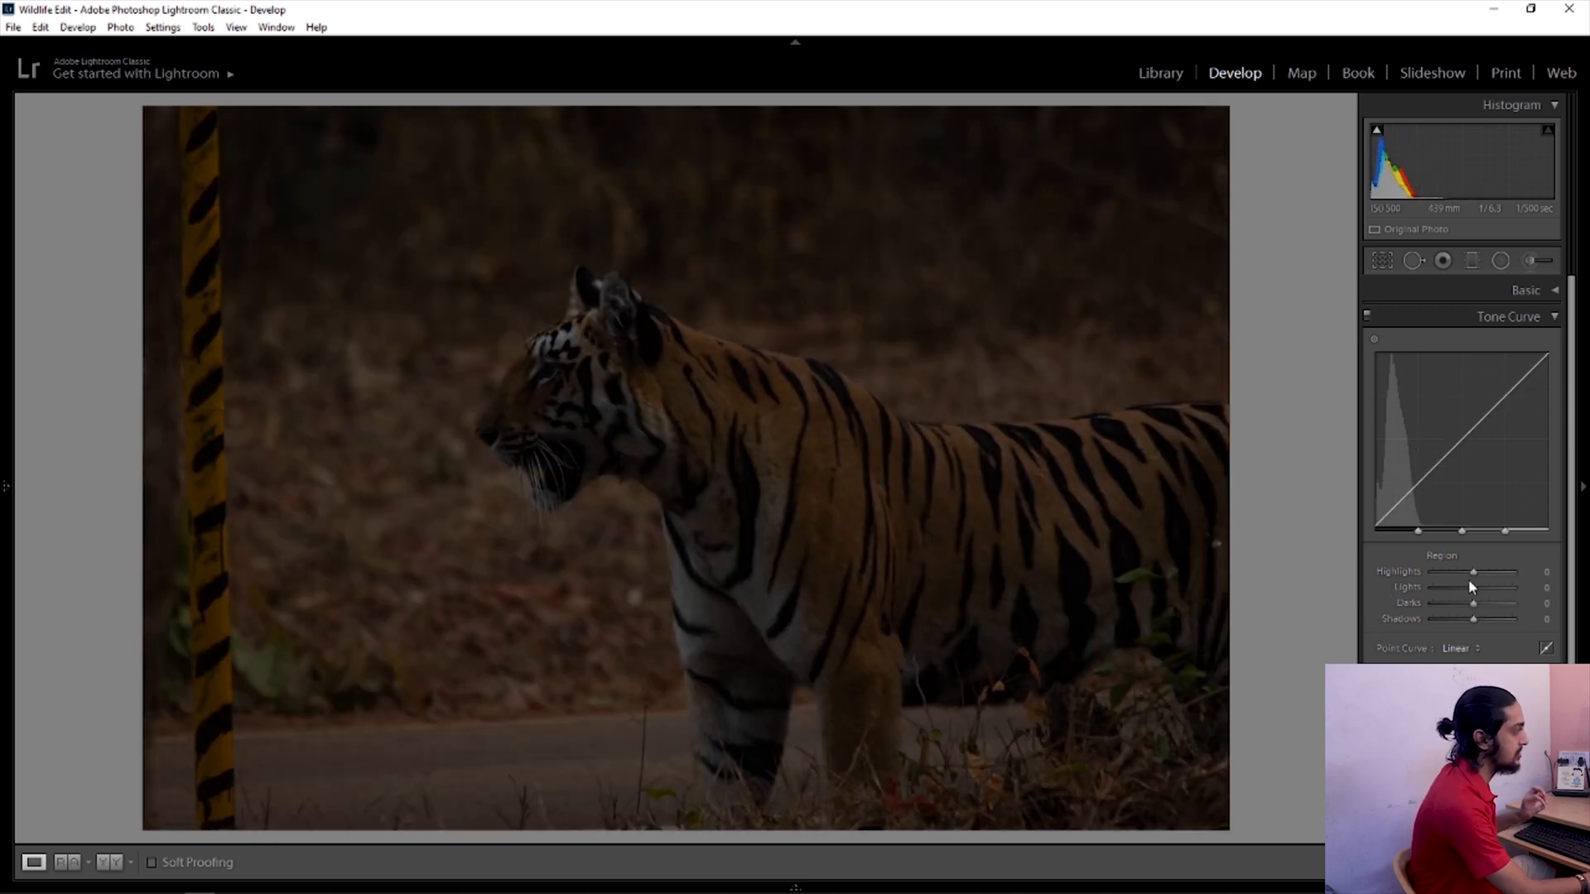
- Brighten the tiger photo with the tone curve: Highlights -55, Lights +100, Darks +100 and Shadows +24
{"action": "mouse_move", "coordinate": [1466, 575]}
{"action": "left_mouse_down"}
{"action": "mouse_move", "coordinate": [1439, 575]}
{"action": "mouse_move", "coordinate": [1512, 571]}
{"action": "mouse_move", "coordinate": [1478, 571]}
{"action": "left_mouse_up"}
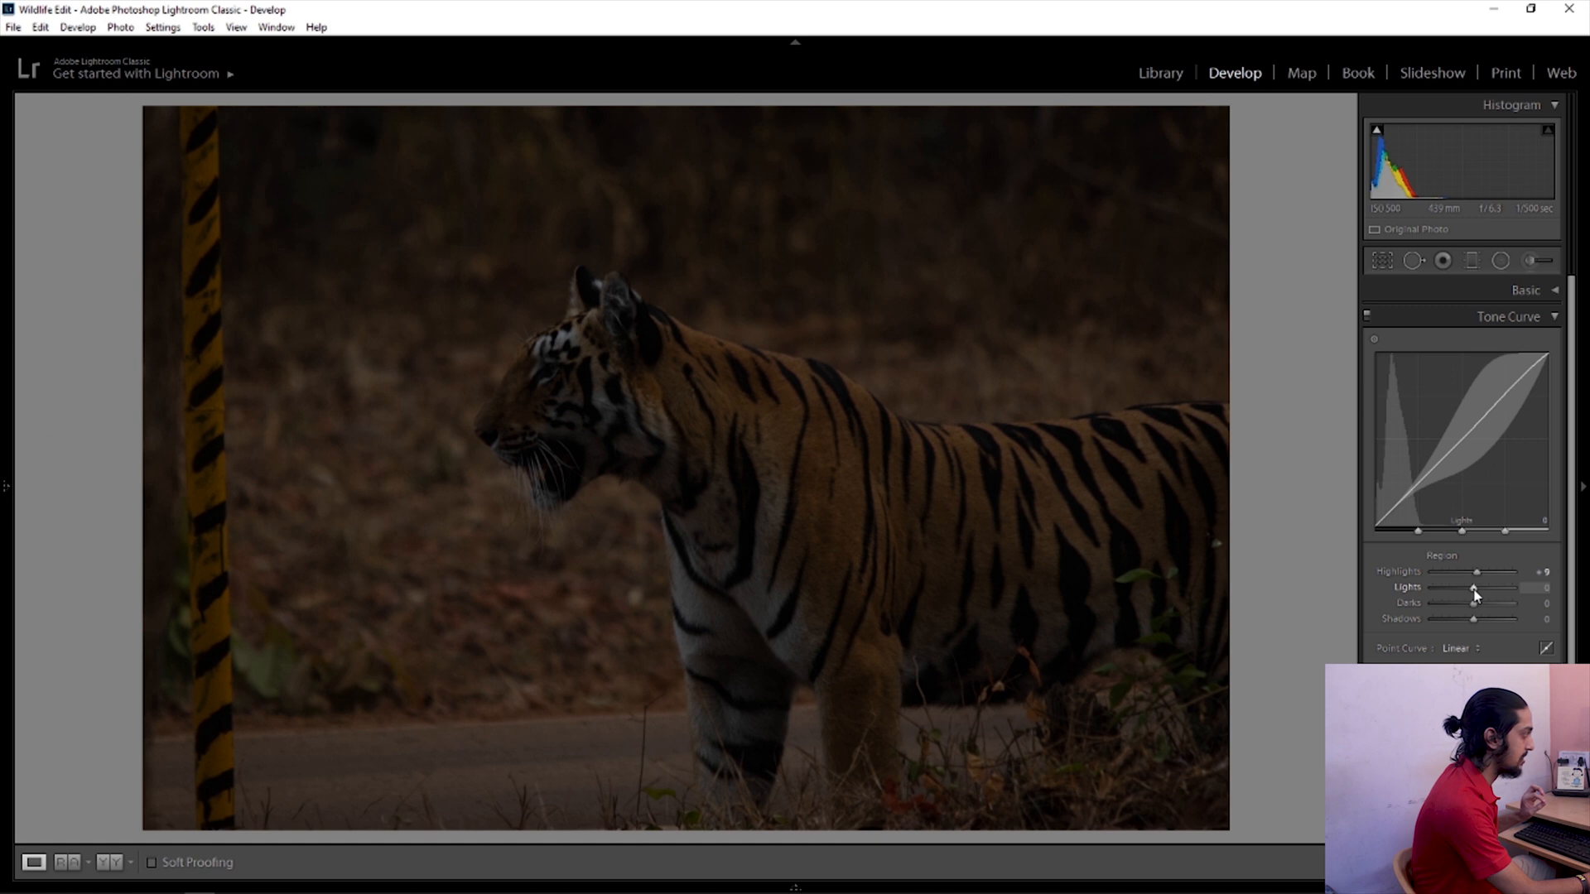
{"action": "left_click_drag", "start_coordinate": [1477, 569], "coordinate": [1508, 599]}
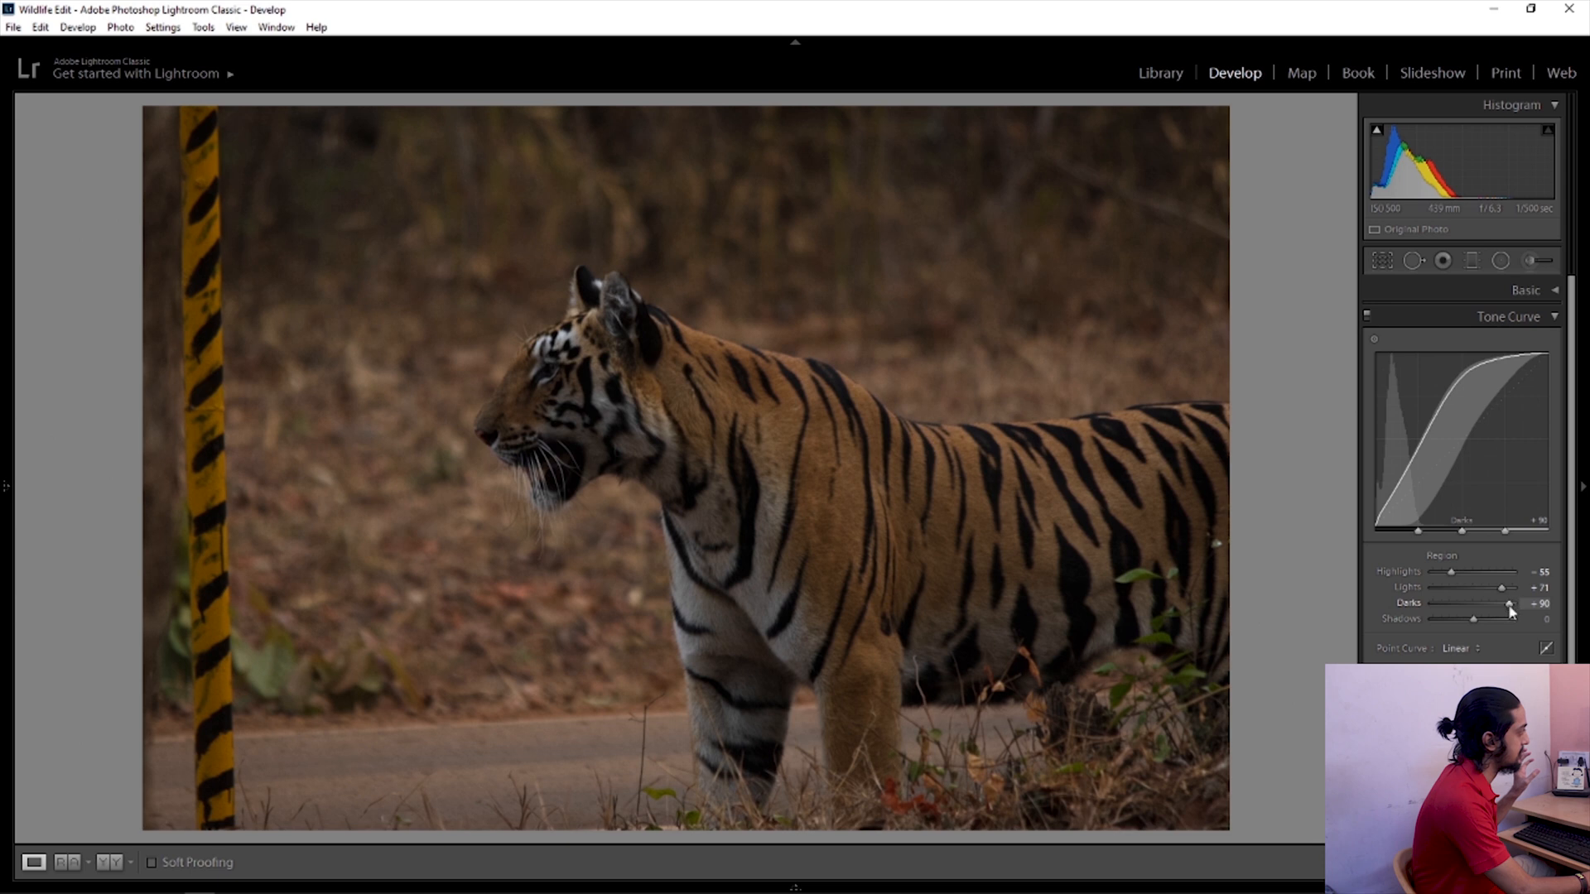
{"action": "left_click_drag", "start_coordinate": [1509, 609], "coordinate": [1516, 605]}
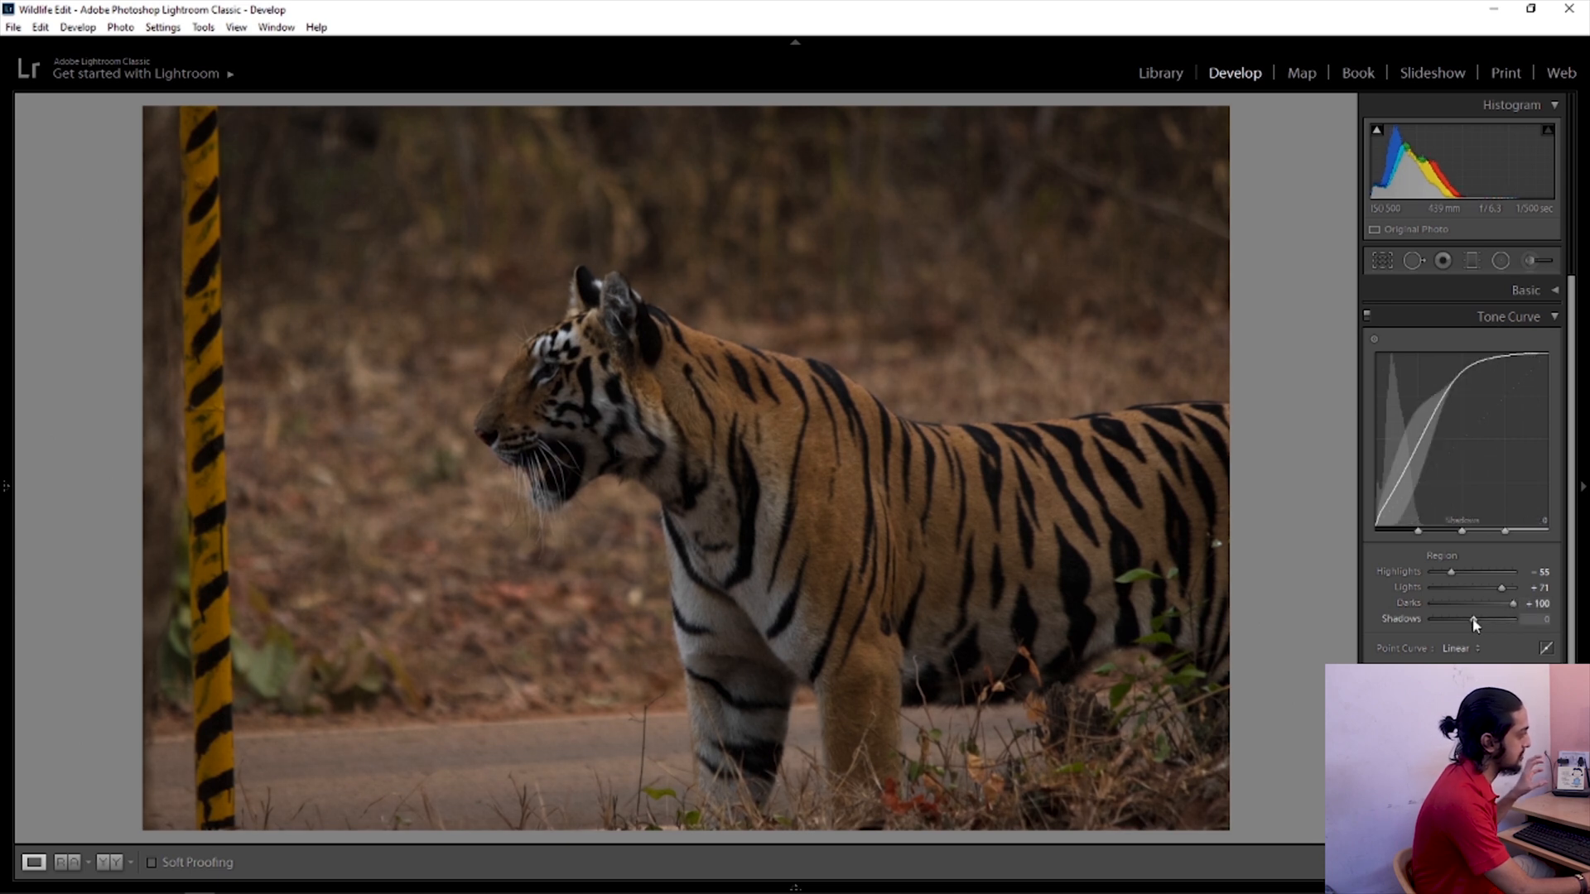
{"action": "left_click_drag", "start_coordinate": [1474, 621], "coordinate": [1486, 622]}
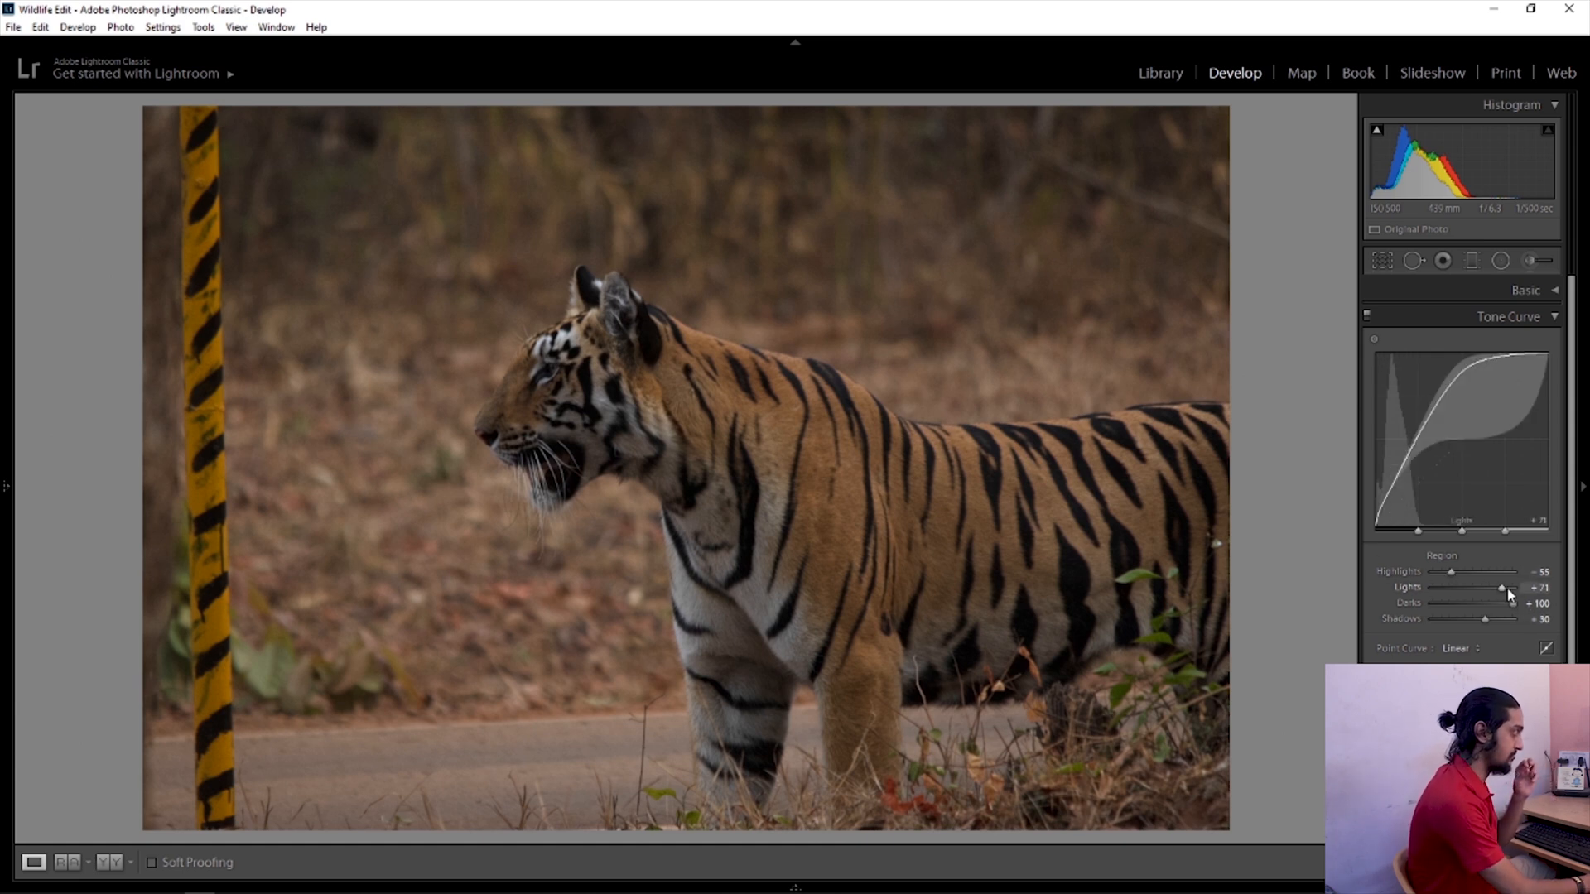
{"action": "mouse_move", "coordinate": [1502, 588]}
{"action": "left_mouse_down"}
{"action": "mouse_move", "coordinate": [1462, 585]}
{"action": "mouse_move", "coordinate": [1513, 574]}
{"action": "left_mouse_up"}
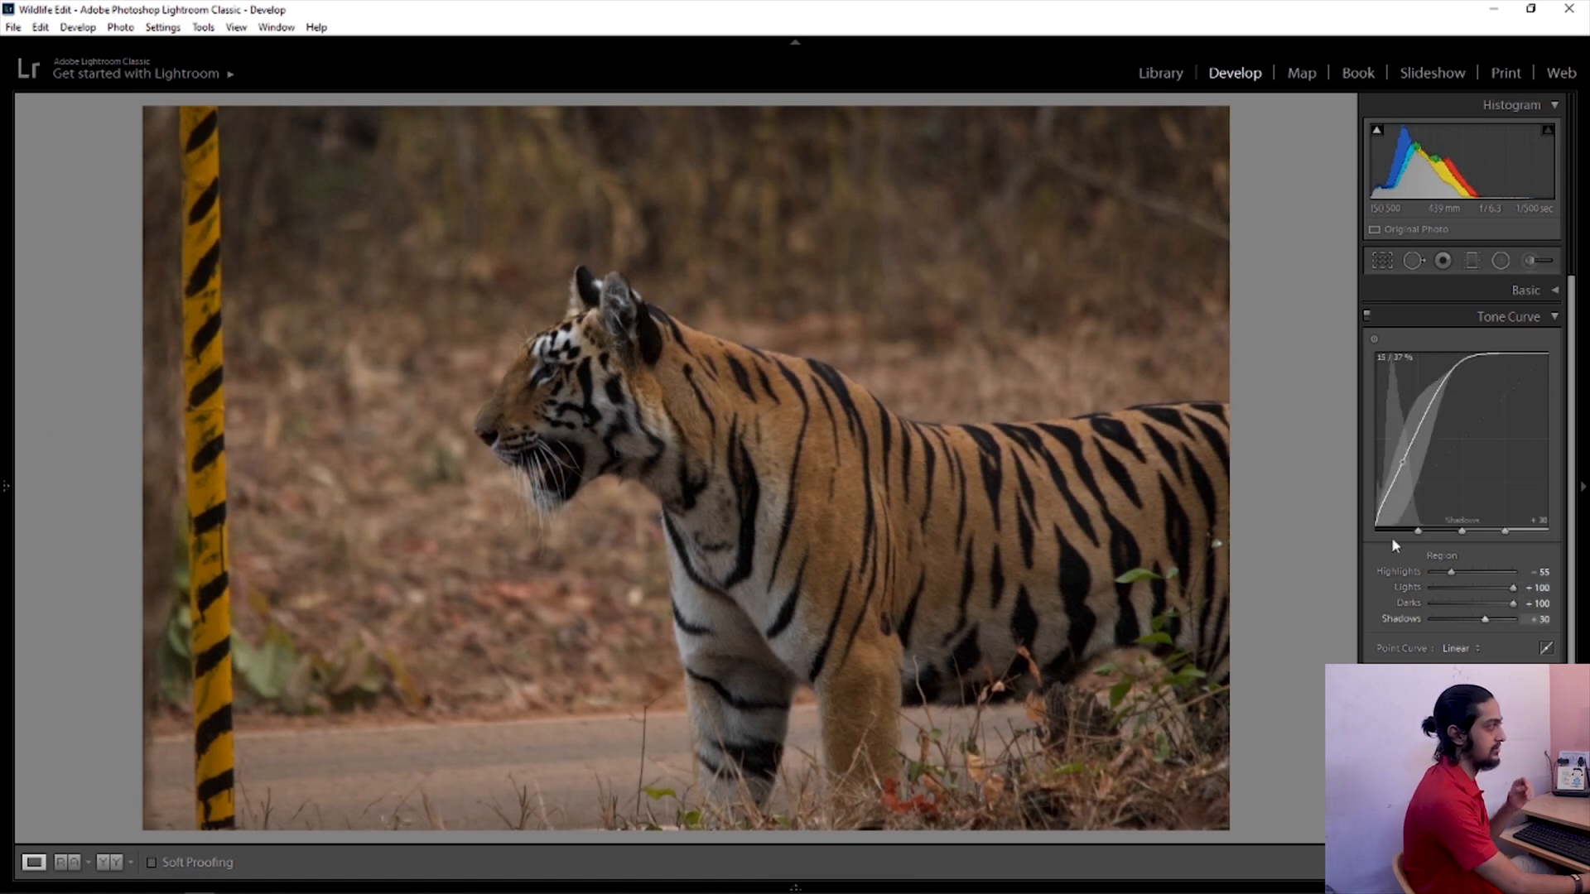
{"action": "left_click_drag", "start_coordinate": [1401, 450], "coordinate": [1402, 464]}
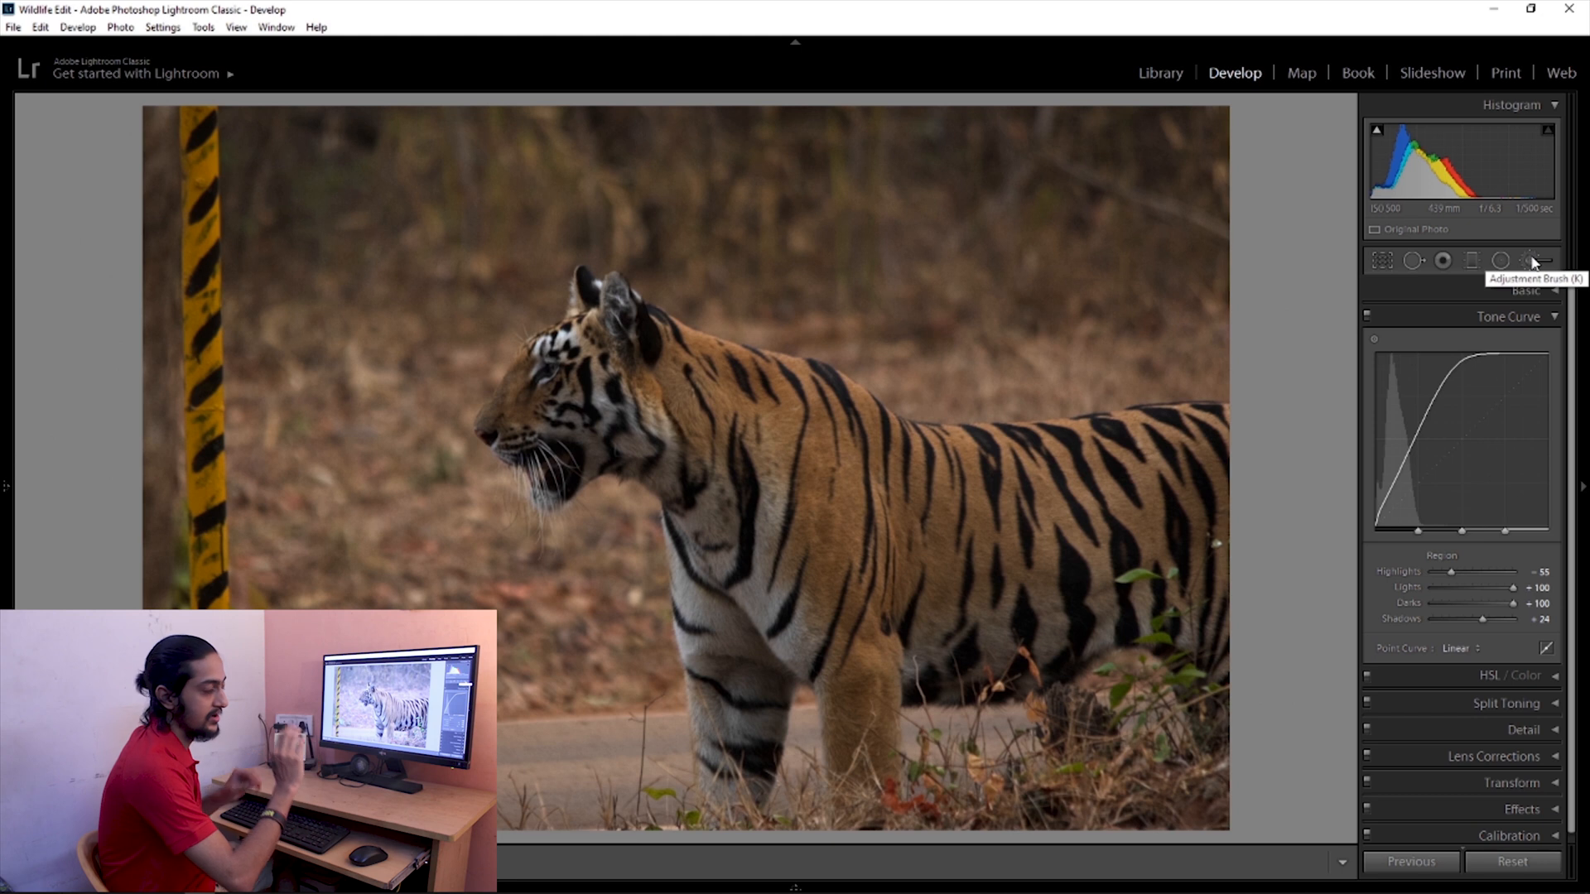
- Paint an Adjustment Brush mask over the tiger with brush size 8.6 and exposure 1.00
{"action": "left_click", "coordinate": [1532, 260]}
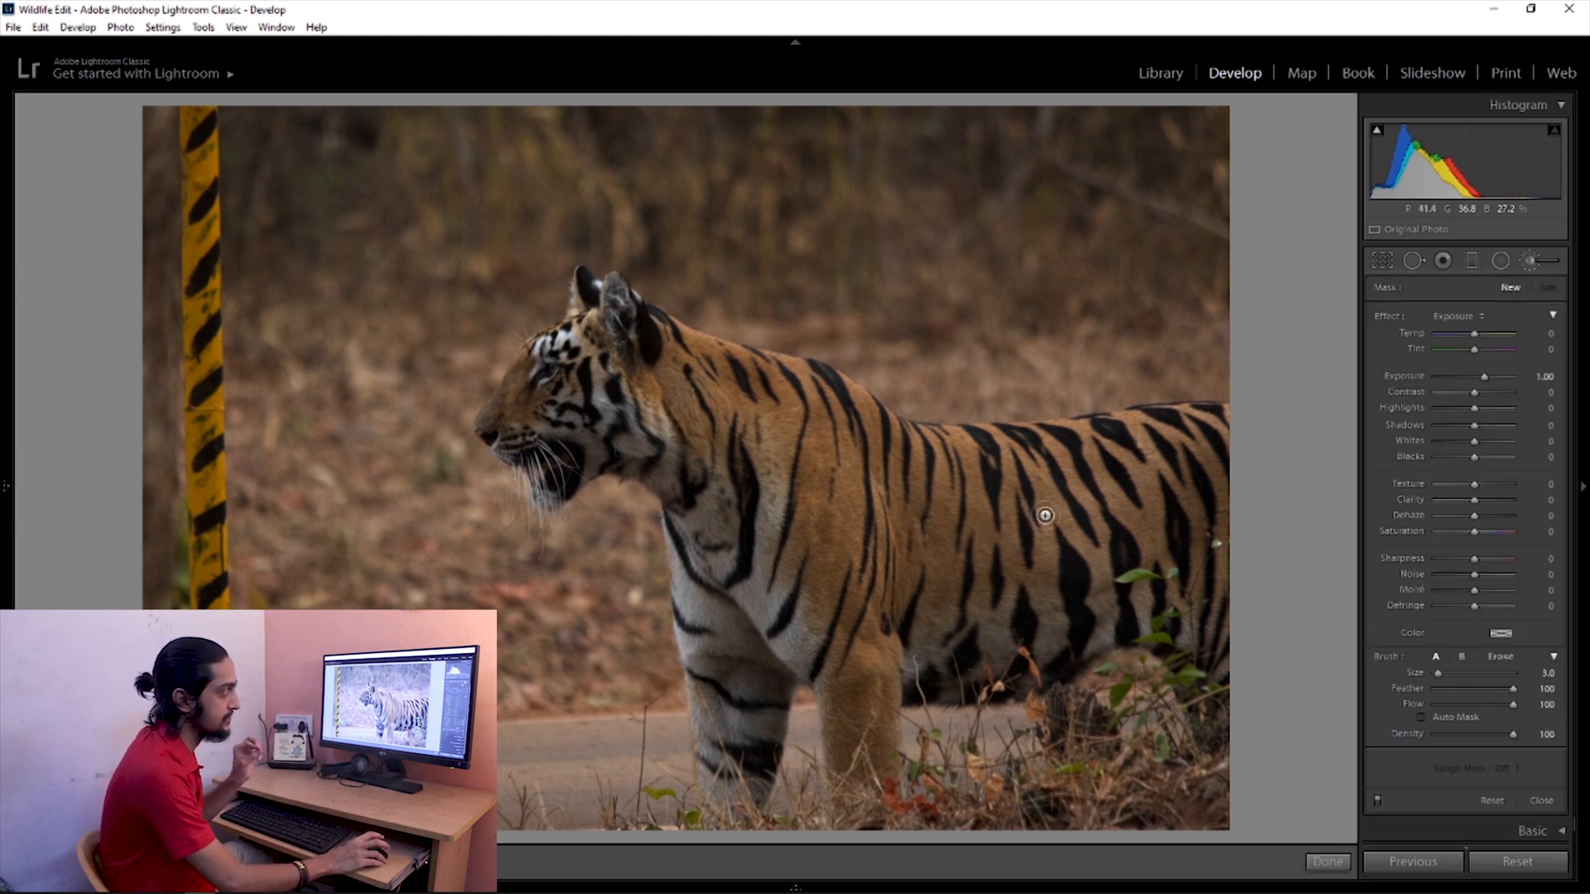
{"action": "scroll", "coordinate": [1045, 516], "scroll_direction": "up", "scroll_amount": 2}
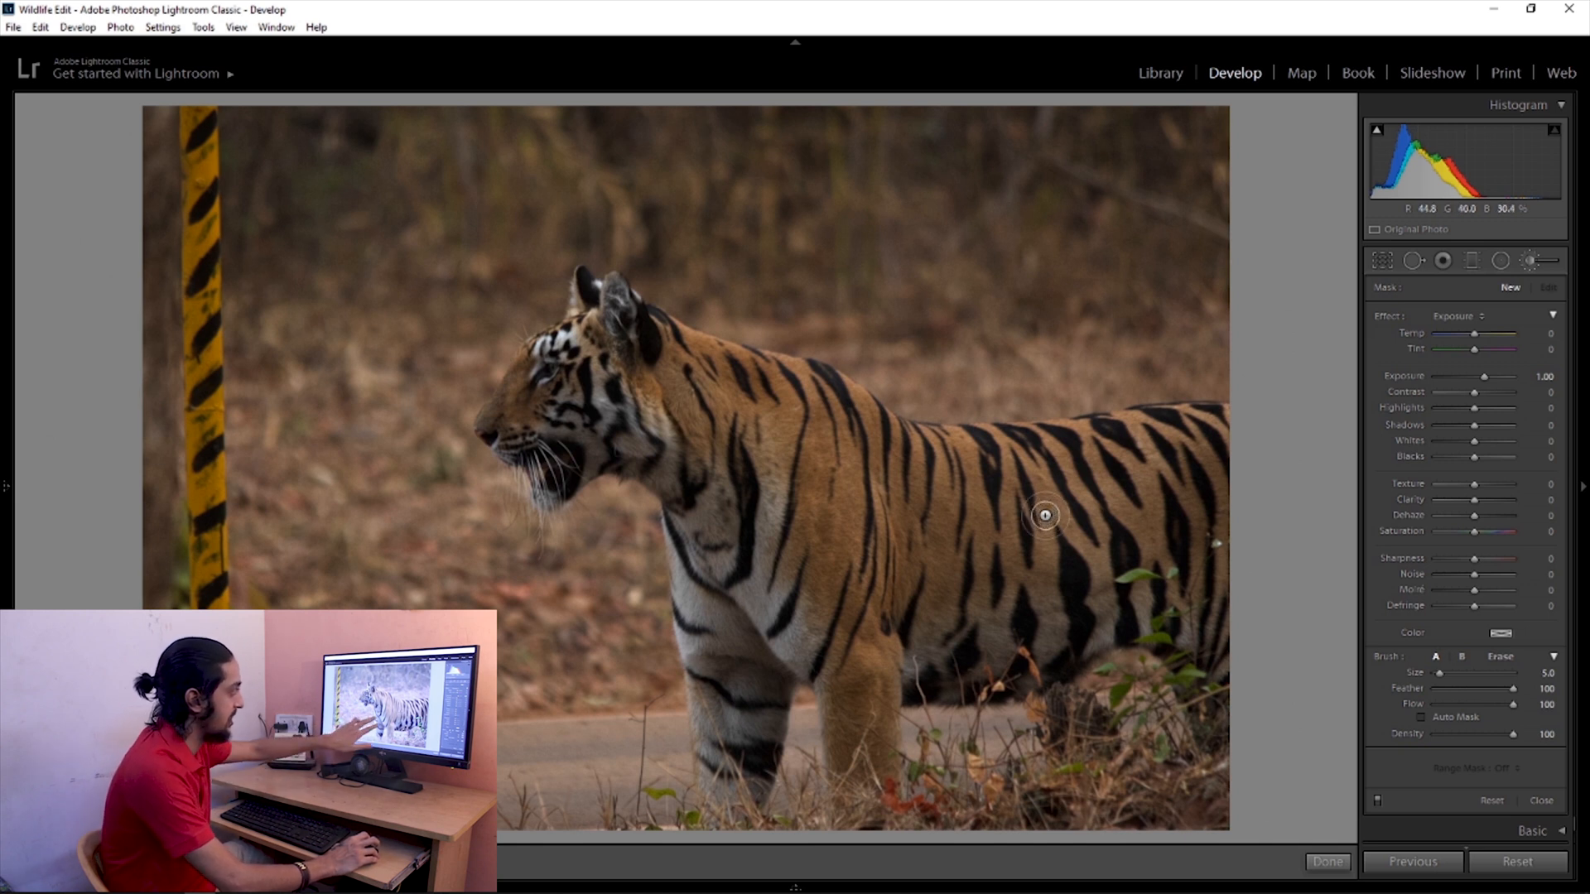
{"action": "scroll", "coordinate": [1045, 515], "scroll_direction": "up", "scroll_amount": 1}
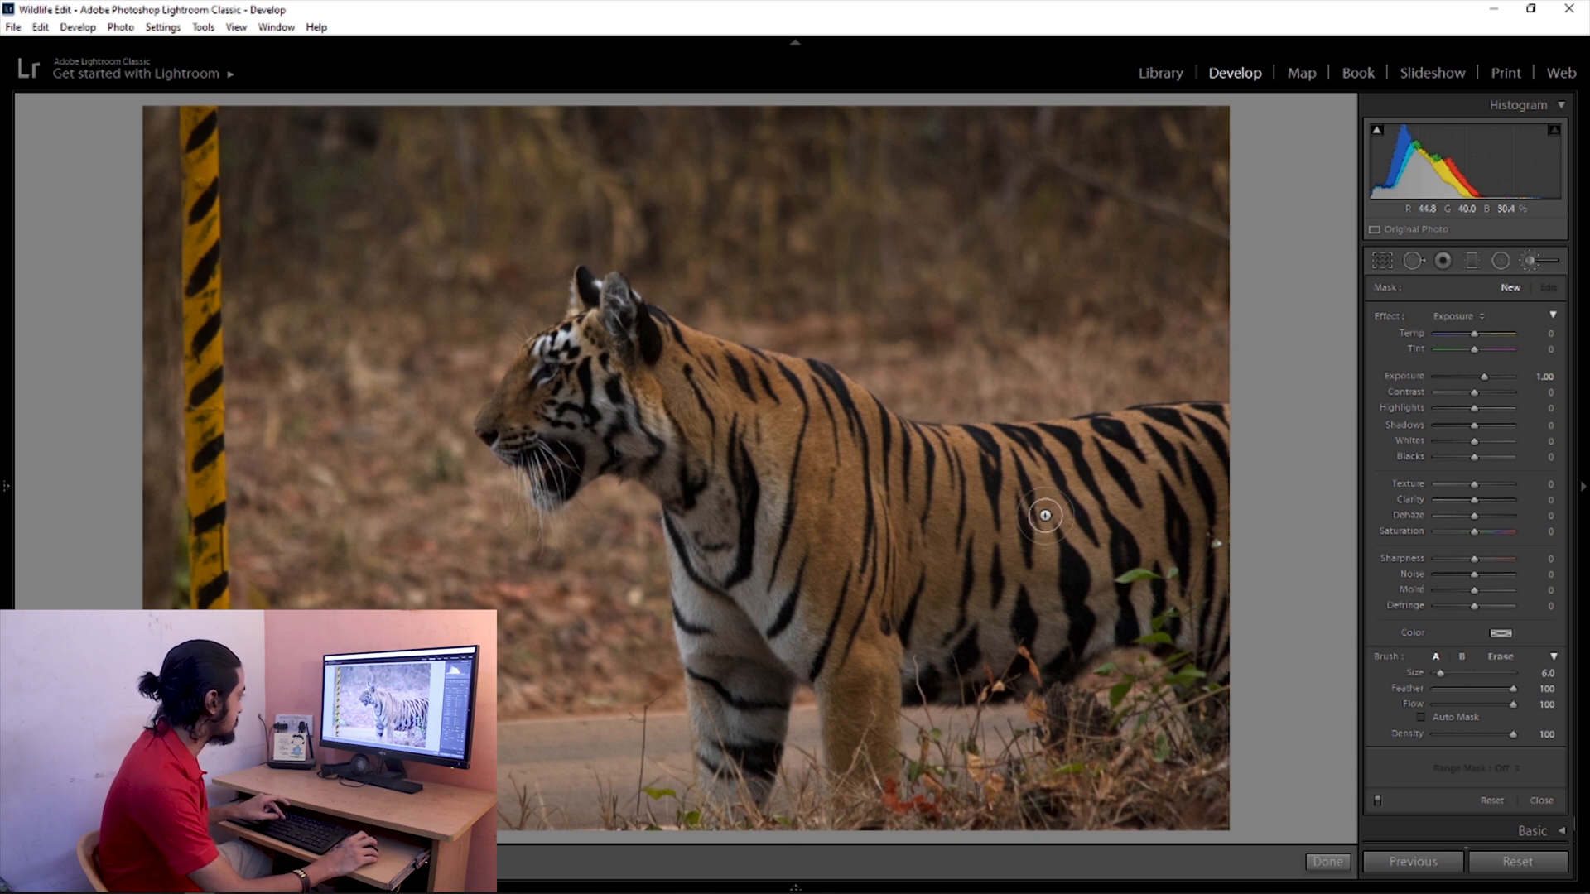
{"action": "scroll", "coordinate": [1052, 521], "scroll_direction": "up", "scroll_amount": 1}
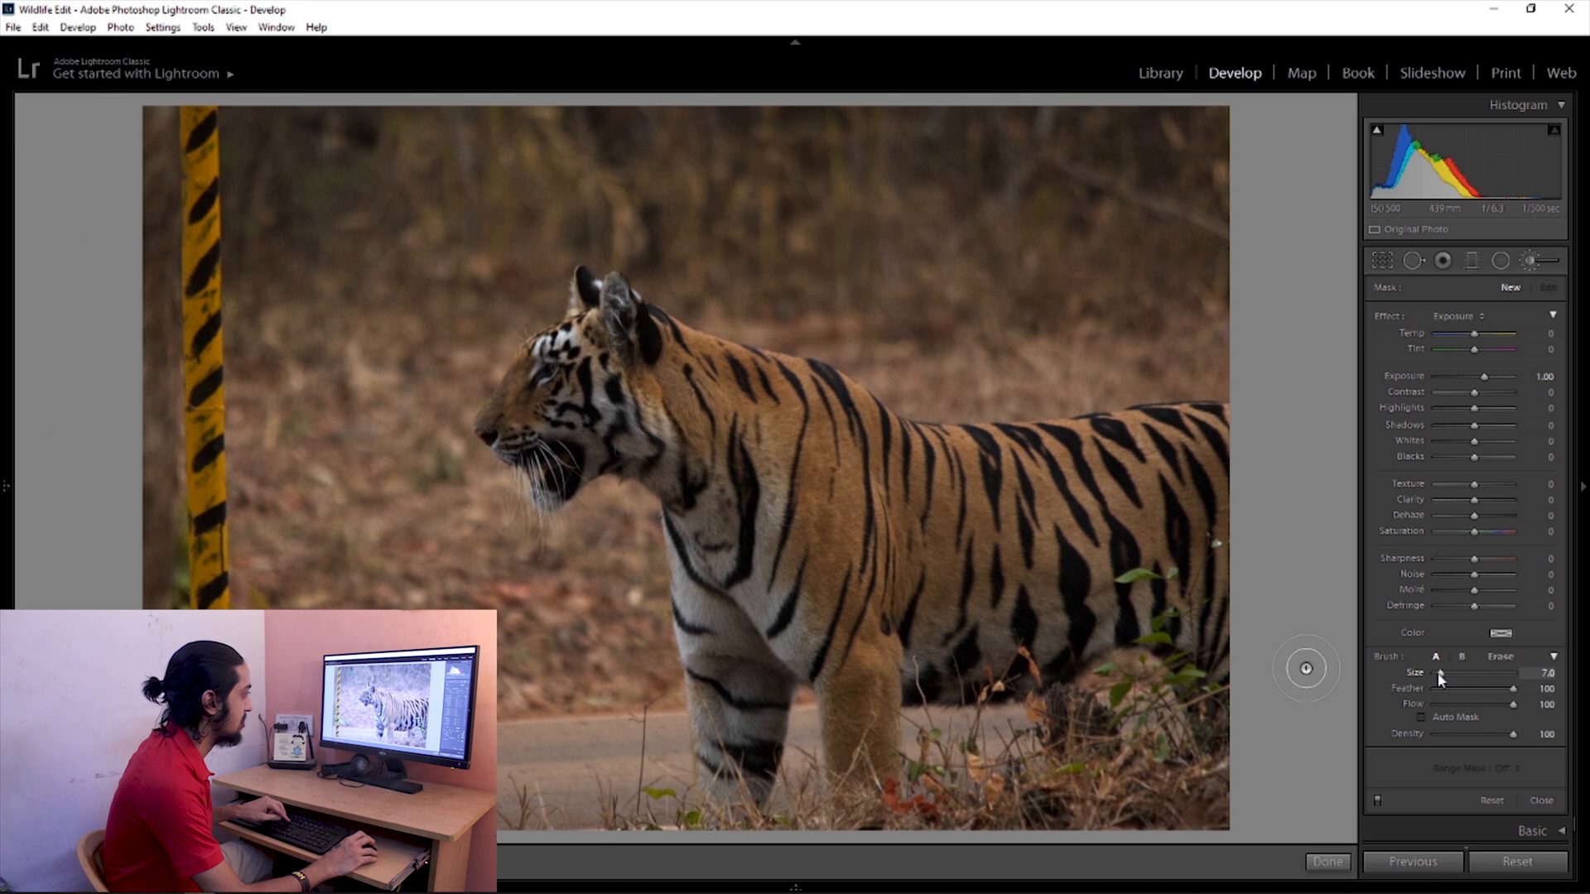
{"action": "mouse_move", "coordinate": [1439, 676]}
{"action": "left_mouse_down"}
{"action": "mouse_move", "coordinate": [1467, 677]}
{"action": "mouse_move", "coordinate": [1439, 675]}
{"action": "left_mouse_up"}
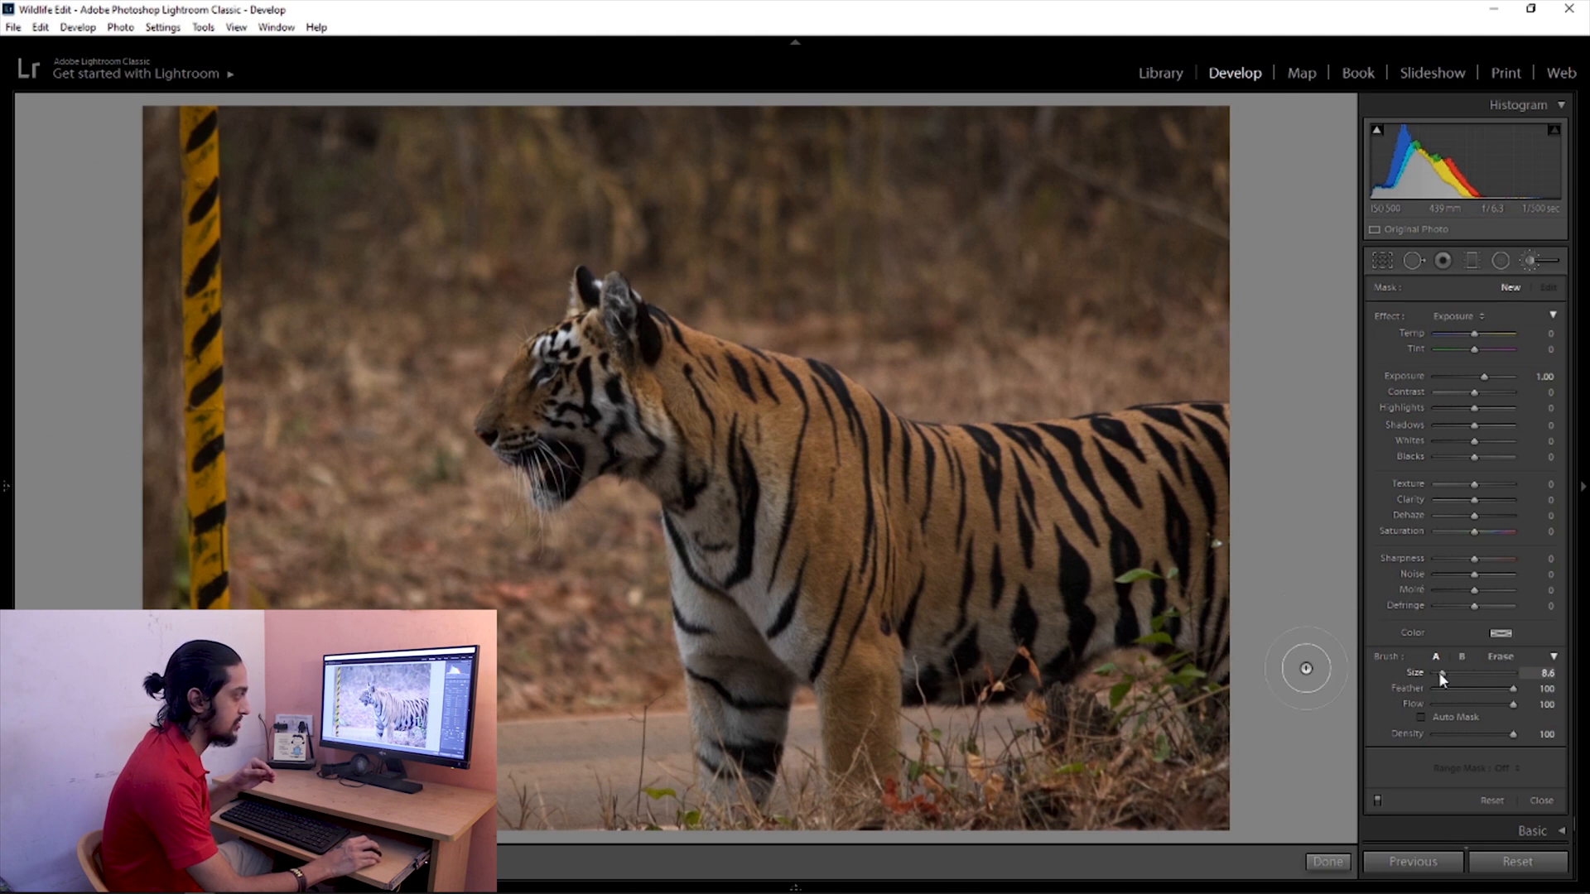
{"action": "left_click_drag", "start_coordinate": [1439, 674], "coordinate": [1441, 676]}
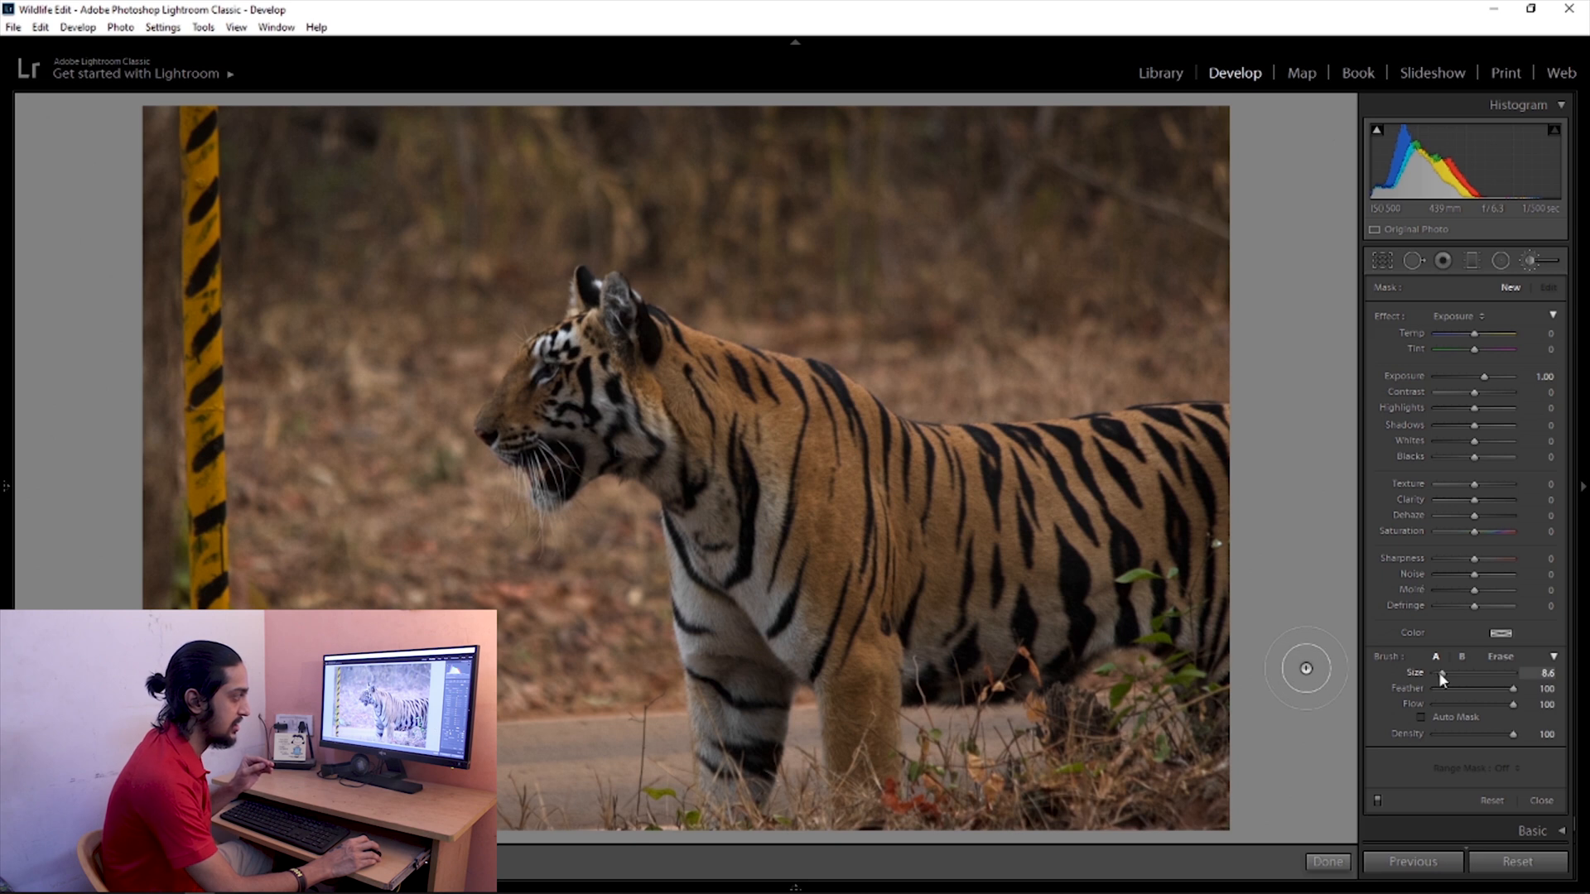
{"action": "mouse_move", "coordinate": [1183, 473]}
{"action": "left_mouse_down"}
{"action": "mouse_move", "coordinate": [1169, 555]}
{"action": "mouse_move", "coordinate": [1193, 455]}
{"action": "mouse_move", "coordinate": [917, 474]}
{"action": "mouse_move", "coordinate": [787, 389]}
{"action": "mouse_move", "coordinate": [862, 438]}
{"action": "mouse_move", "coordinate": [670, 355]}
{"action": "mouse_move", "coordinate": [696, 373]}
{"action": "mouse_move", "coordinate": [547, 390]}
{"action": "mouse_move", "coordinate": [706, 636]}
{"action": "mouse_move", "coordinate": [828, 513]}
{"action": "mouse_move", "coordinate": [895, 745]}
{"action": "mouse_move", "coordinate": [1209, 466]}
{"action": "mouse_move", "coordinate": [970, 534]}
{"action": "mouse_move", "coordinate": [523, 401]}
{"action": "mouse_move", "coordinate": [696, 596]}
{"action": "mouse_move", "coordinate": [954, 542]}
{"action": "mouse_move", "coordinate": [903, 429]}
{"action": "mouse_move", "coordinate": [937, 696]}
{"action": "mouse_move", "coordinate": [1176, 662]}
{"action": "left_mouse_up"}
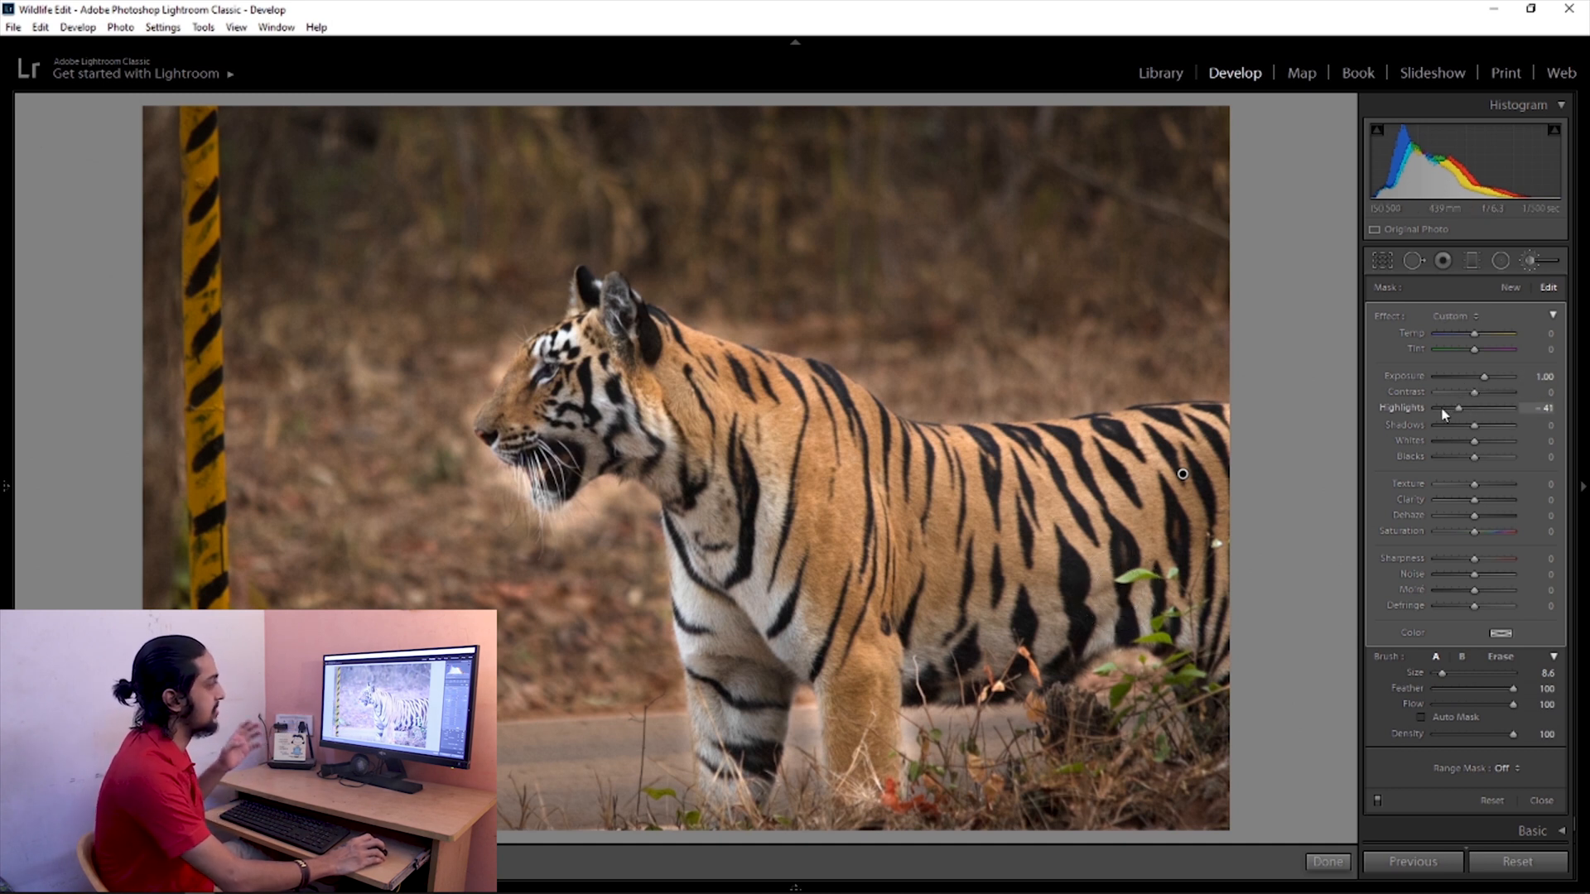
- Adjust the tiger mask's tones to Highlights -100, Exposure 0.87 and Shadows 46
{"action": "left_click_drag", "start_coordinate": [1445, 409], "coordinate": [1390, 408]}
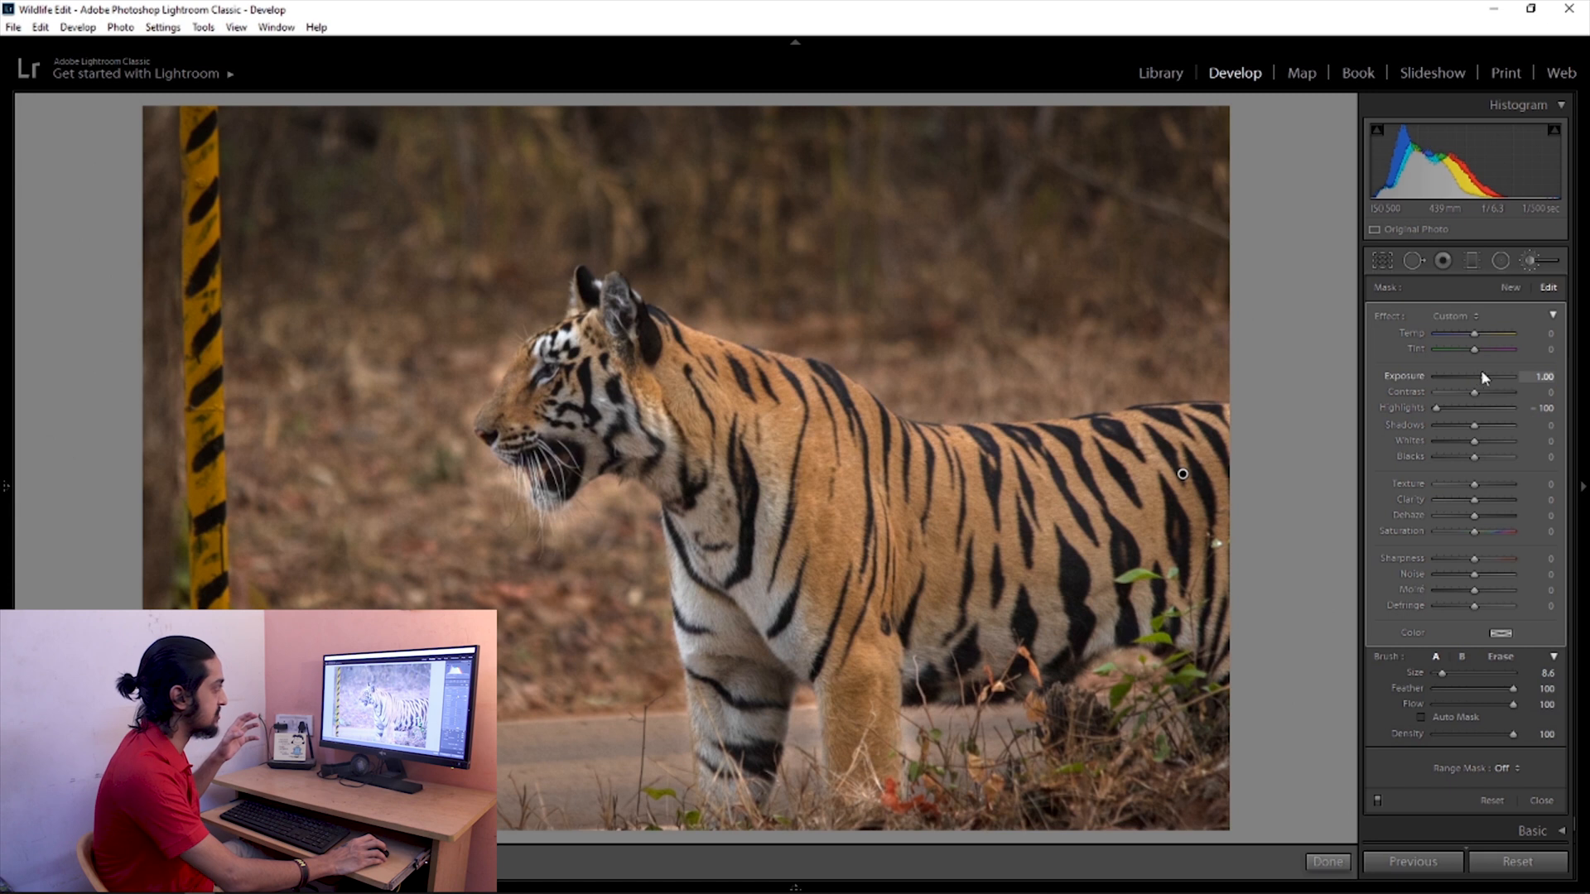
{"action": "left_click_drag", "start_coordinate": [1485, 378], "coordinate": [1482, 377]}
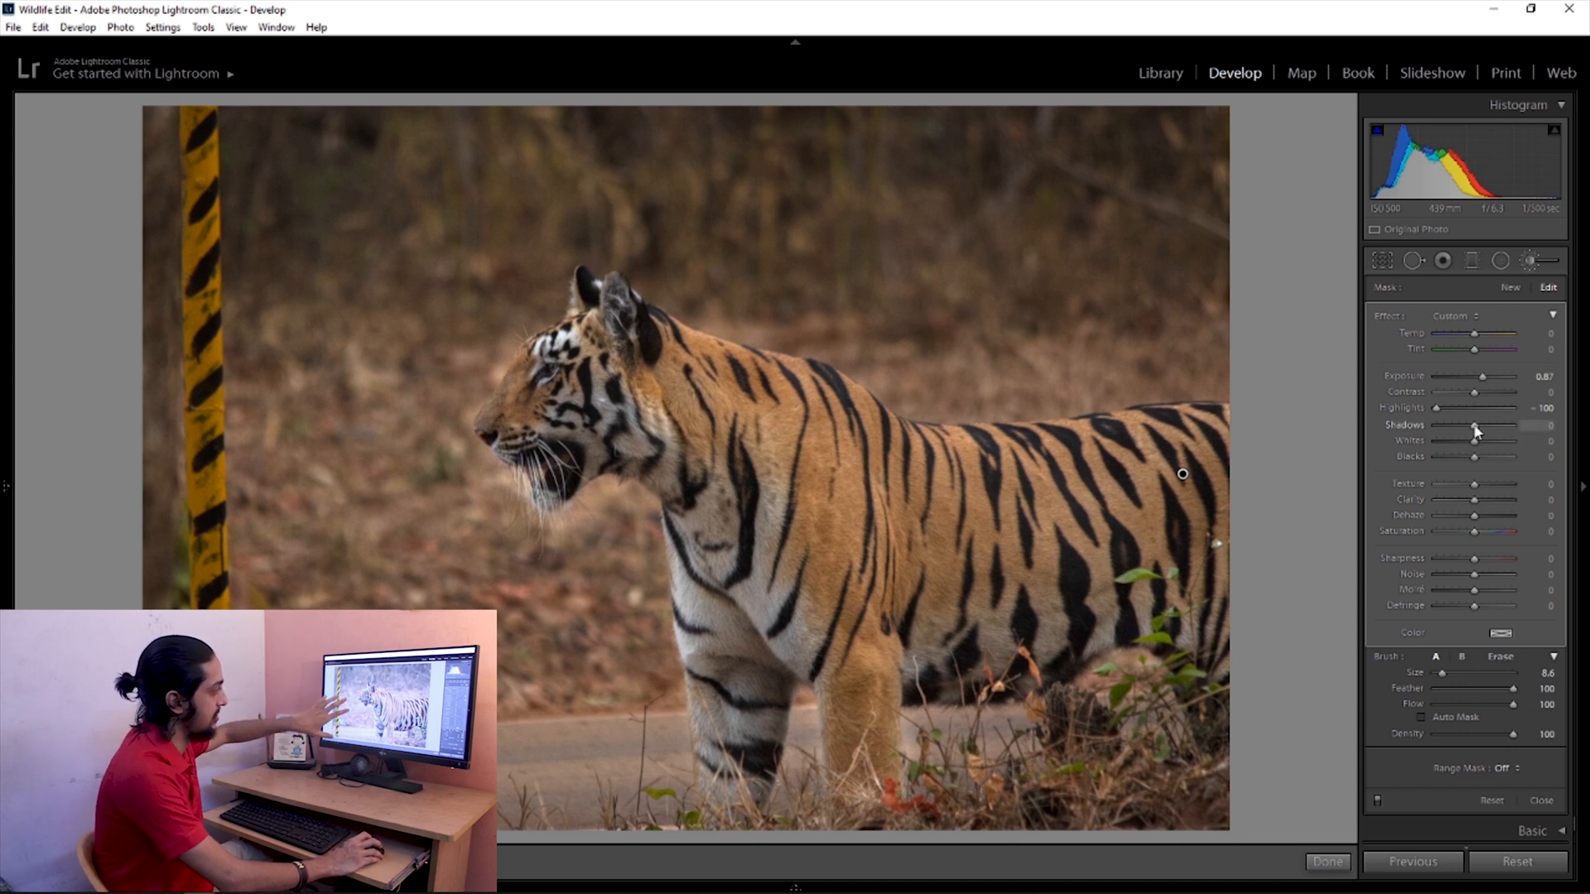
{"action": "left_click_drag", "start_coordinate": [1477, 430], "coordinate": [1494, 430]}
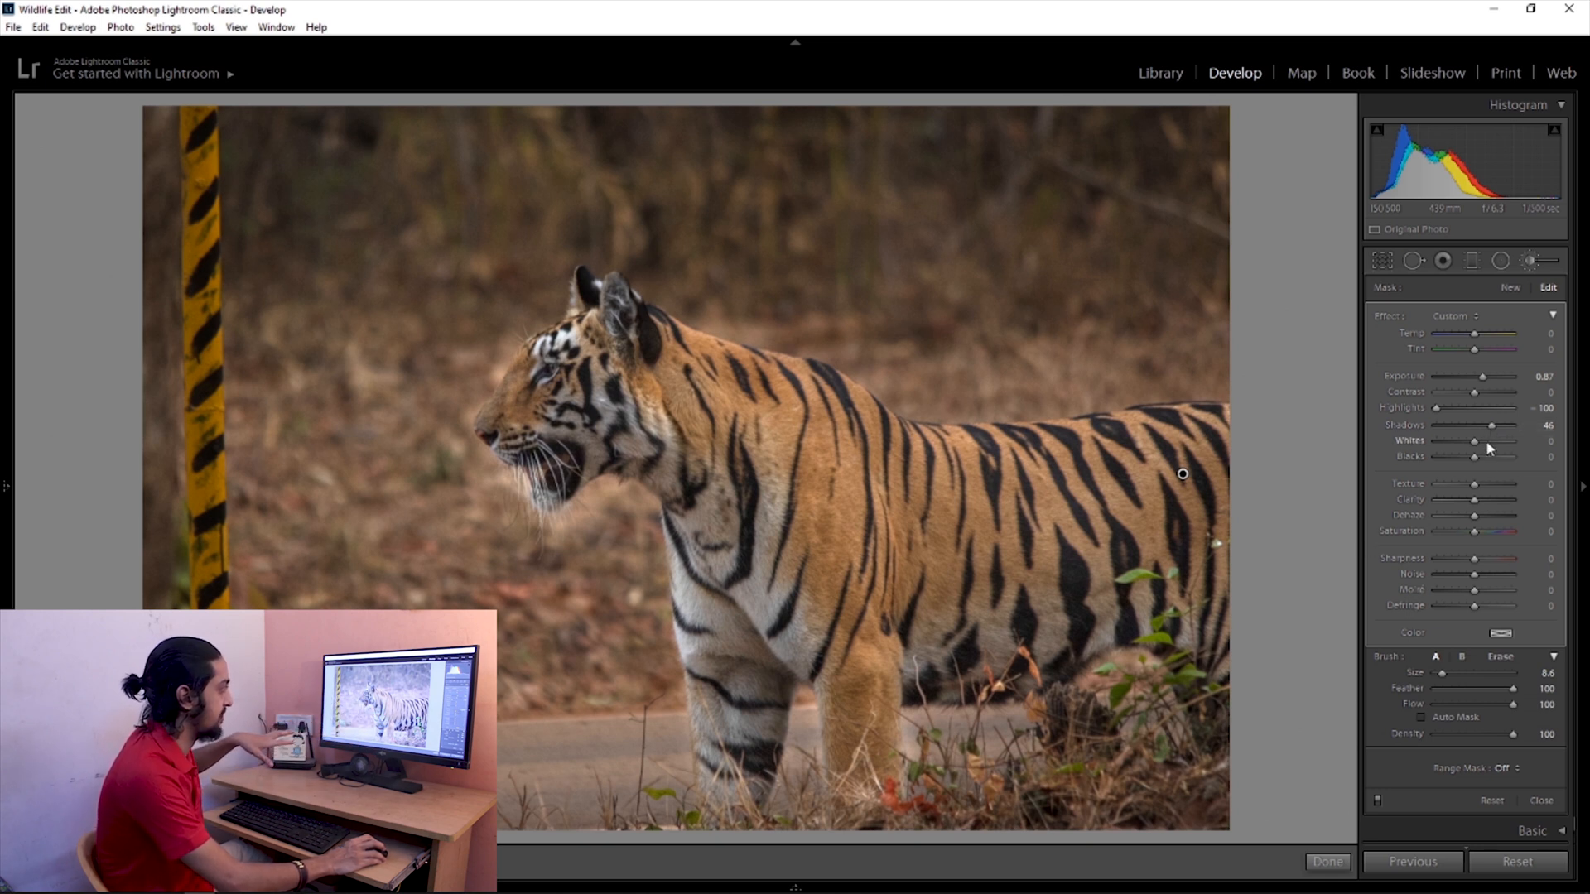
- Enhance the tiger mask's detail with Texture 100, Sharpness 63 and Clarity 11, and finish the brush adjustment
{"action": "left_click_drag", "start_coordinate": [1489, 487], "coordinate": [1501, 487]}
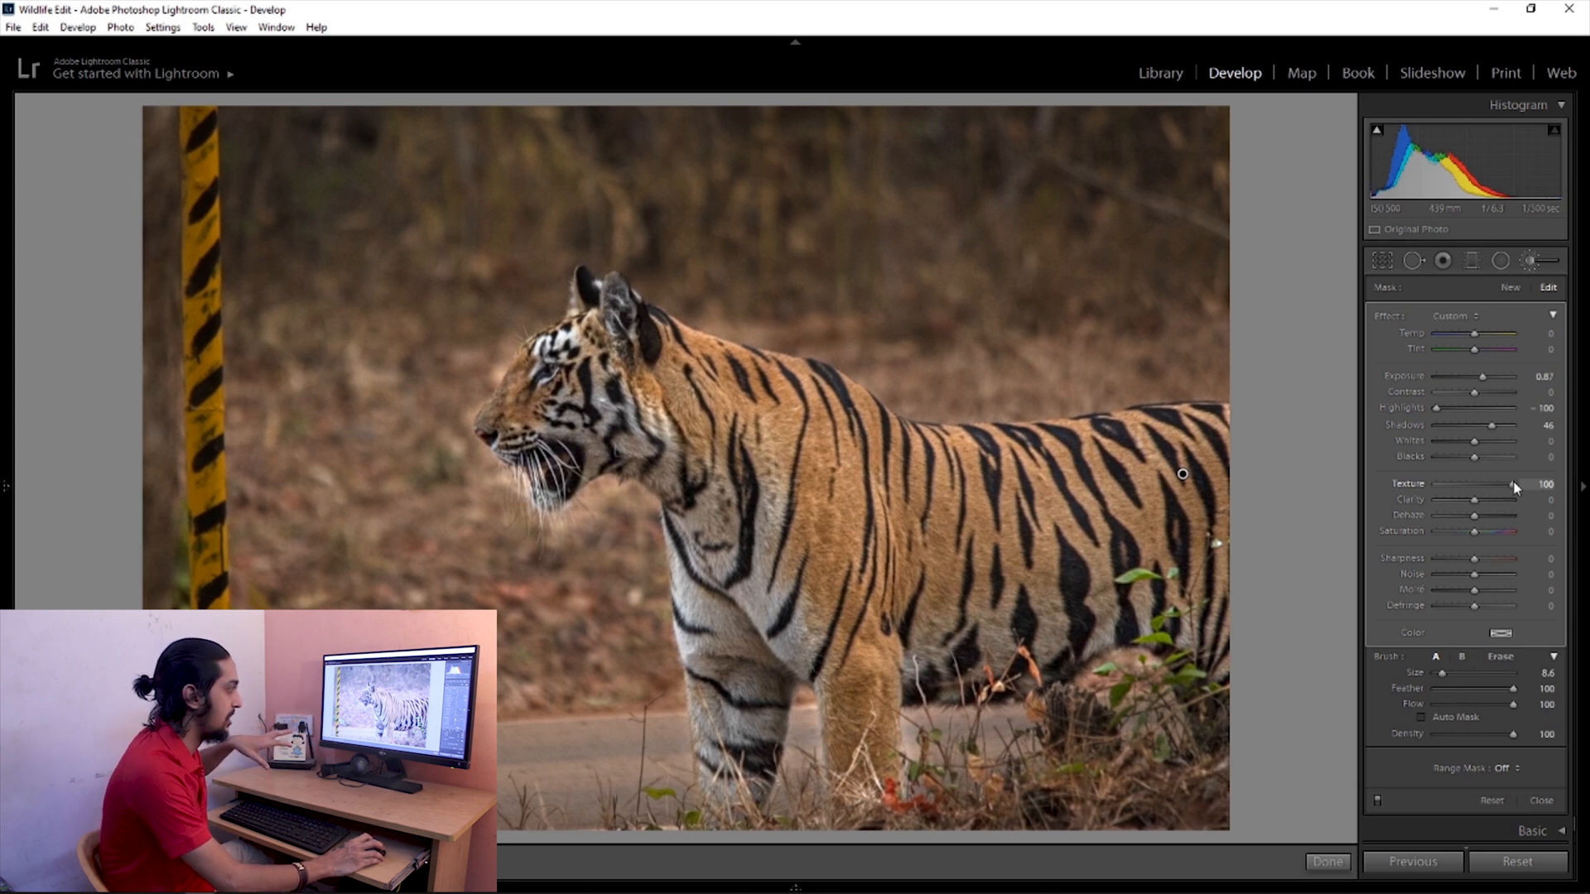
{"action": "mouse_move", "coordinate": [1474, 557]}
{"action": "left_mouse_down"}
{"action": "mouse_move", "coordinate": [1506, 559]}
{"action": "mouse_move", "coordinate": [1494, 553]}
{"action": "left_mouse_up"}
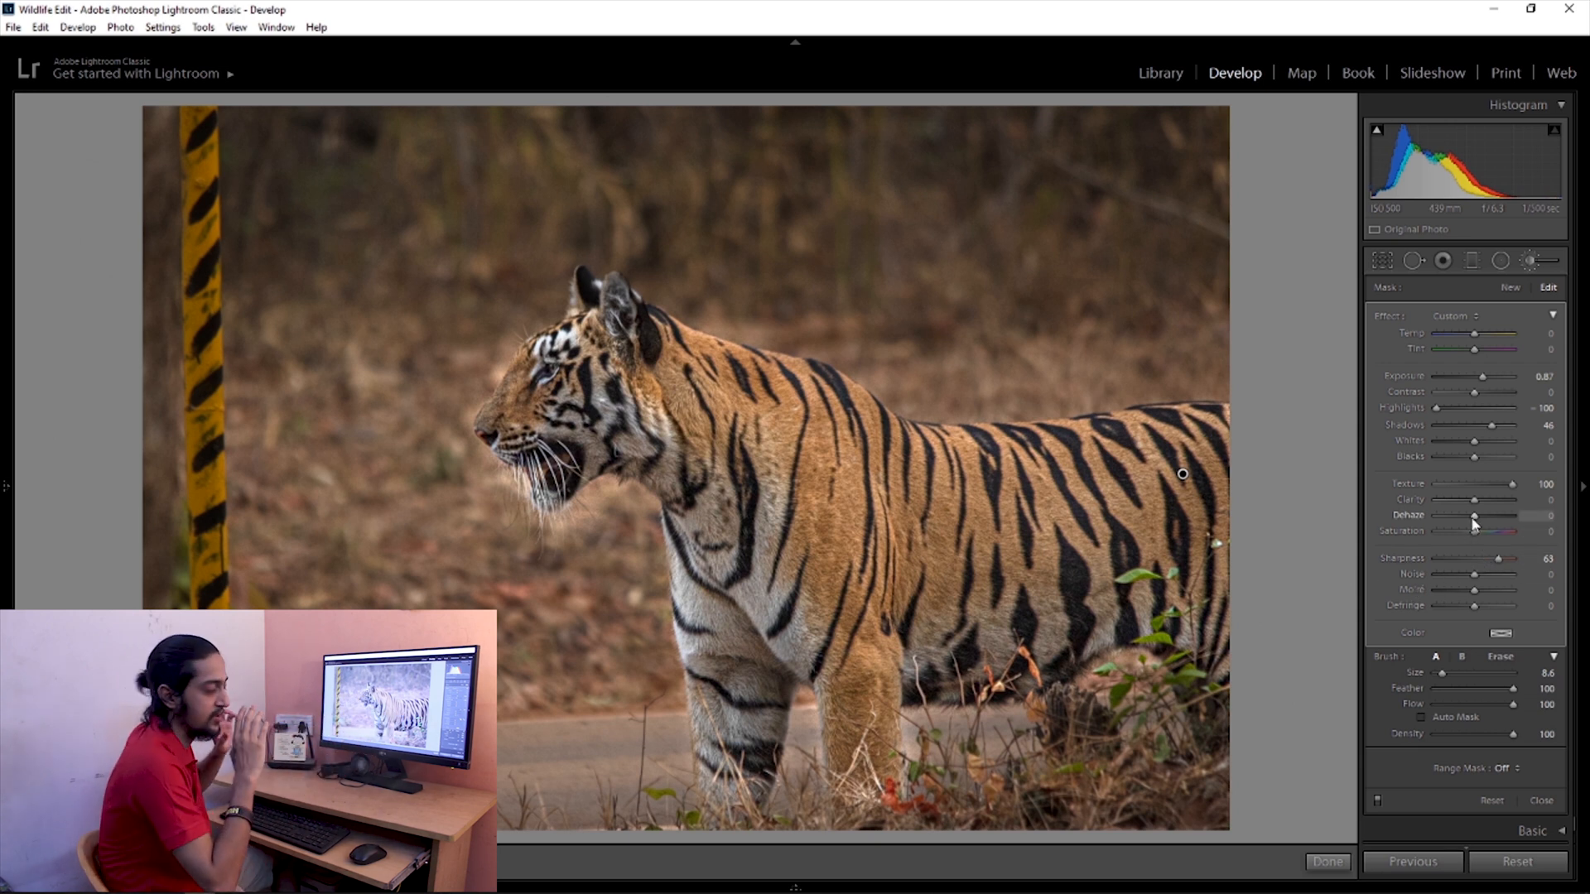
{"action": "left_click_drag", "start_coordinate": [1475, 500], "coordinate": [1483, 499]}
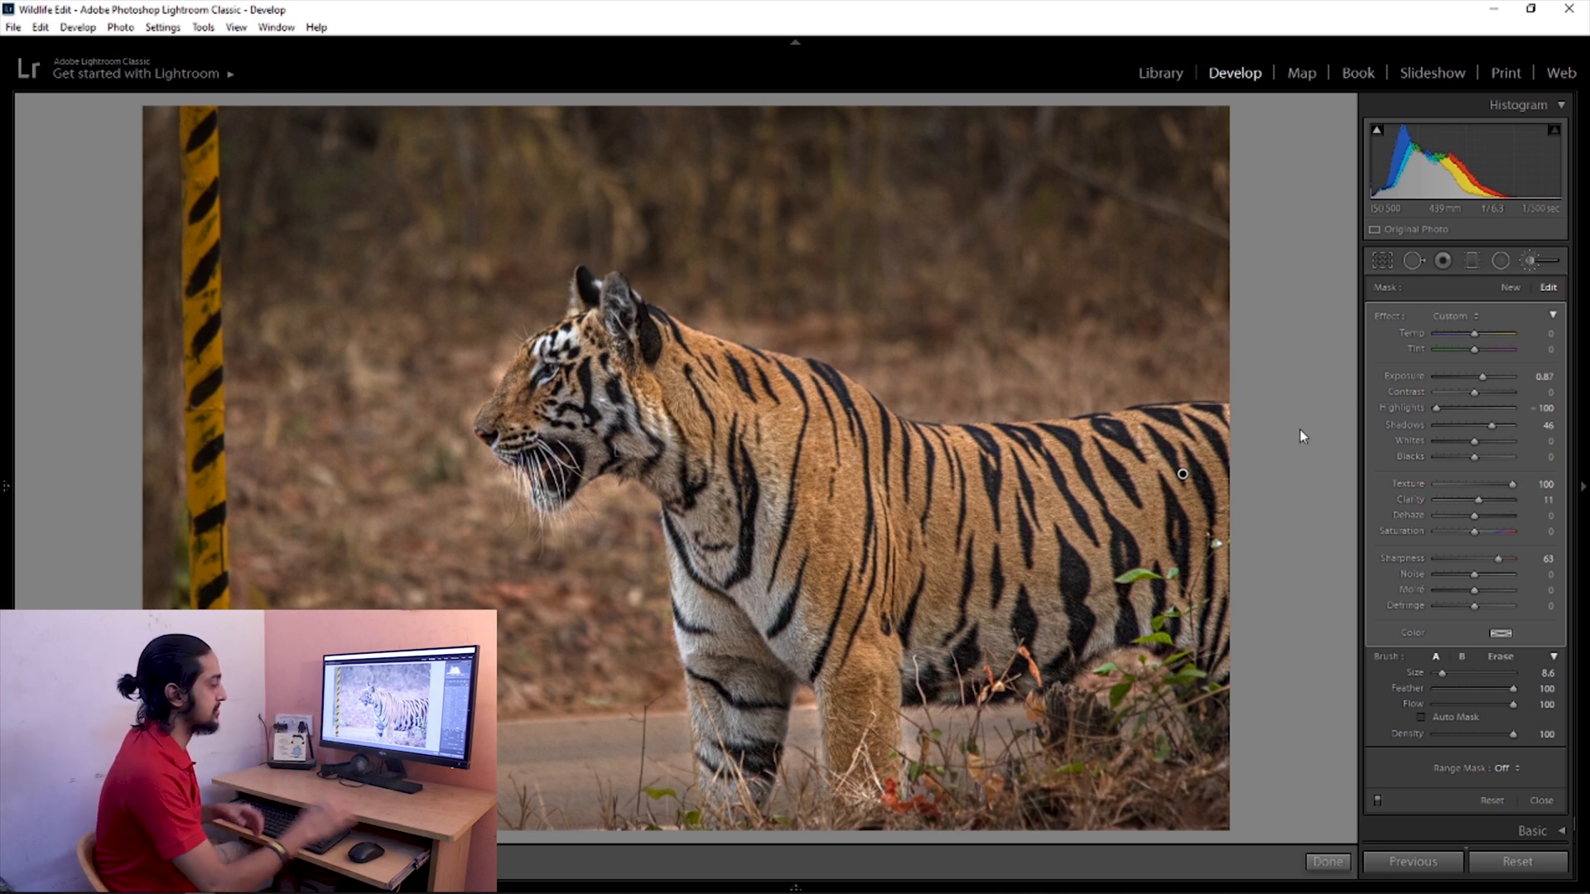
{"action": "left_click", "coordinate": [1324, 862]}
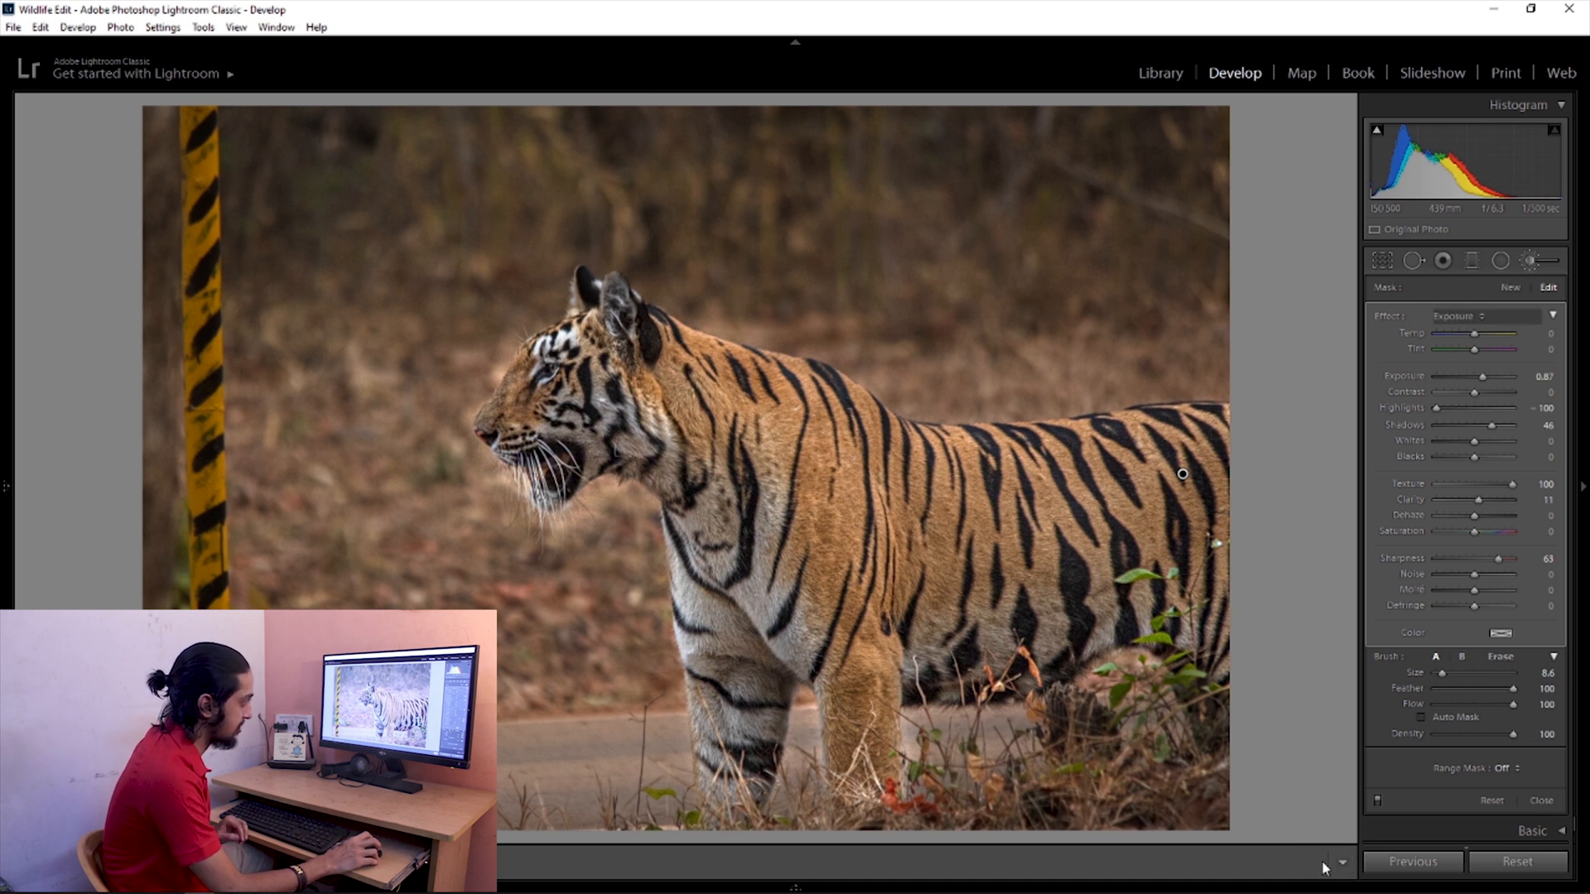
- Paint a new Adjustment Brush mask over the background around the tiger with brush size 7.0 and exposure 1.00
{"action": "left_click", "coordinate": [1534, 261]}
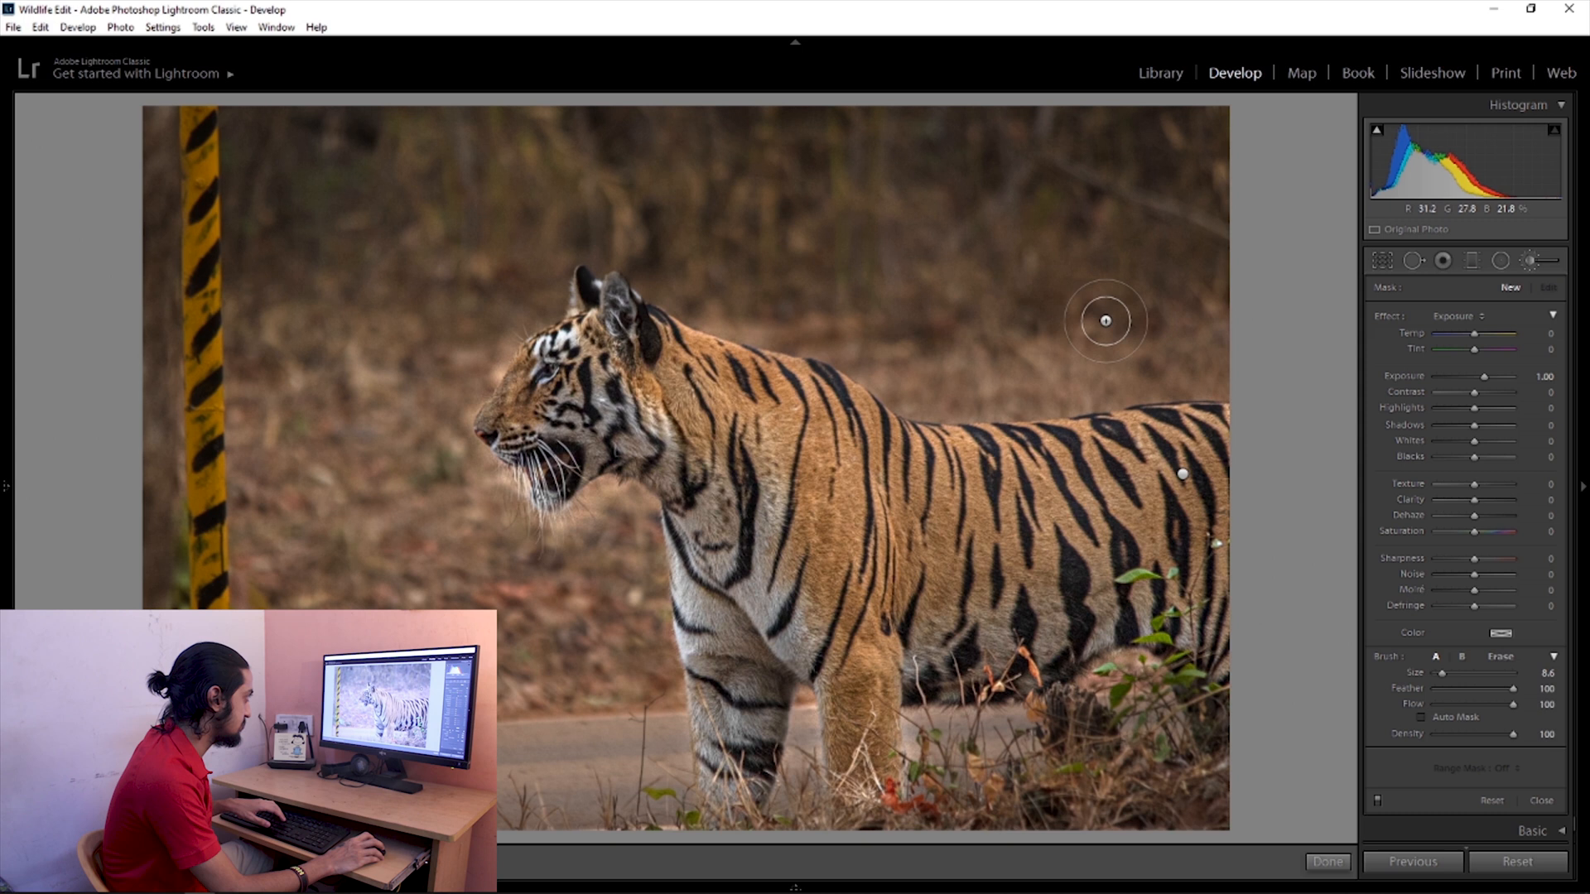
{"action": "scroll", "coordinate": [1106, 320], "scroll_direction": "down", "scroll_amount": 2}
{"action": "mouse_move", "coordinate": [1105, 321]}
{"action": "left_mouse_down"}
{"action": "mouse_move", "coordinate": [1182, 283]}
{"action": "mouse_move", "coordinate": [1075, 264]}
{"action": "mouse_move", "coordinate": [1134, 279]}
{"action": "mouse_move", "coordinate": [1076, 259]}
{"action": "mouse_move", "coordinate": [1032, 171]}
{"action": "mouse_move", "coordinate": [930, 97]}
{"action": "mouse_move", "coordinate": [944, 163]}
{"action": "mouse_move", "coordinate": [1200, 226]}
{"action": "mouse_move", "coordinate": [1114, 132]}
{"action": "mouse_move", "coordinate": [1059, 120]}
{"action": "mouse_move", "coordinate": [875, 113]}
{"action": "mouse_move", "coordinate": [1031, 151]}
{"action": "mouse_move", "coordinate": [832, 223]}
{"action": "mouse_move", "coordinate": [787, 172]}
{"action": "mouse_move", "coordinate": [766, 184]}
{"action": "mouse_move", "coordinate": [1124, 296]}
{"action": "mouse_move", "coordinate": [1071, 303]}
{"action": "mouse_move", "coordinate": [960, 396]}
{"action": "mouse_move", "coordinate": [1252, 360]}
{"action": "mouse_move", "coordinate": [1119, 342]}
{"action": "mouse_move", "coordinate": [936, 350]}
{"action": "mouse_move", "coordinate": [907, 382]}
{"action": "mouse_move", "coordinate": [850, 338]}
{"action": "mouse_move", "coordinate": [679, 297]}
{"action": "mouse_move", "coordinate": [821, 302]}
{"action": "mouse_move", "coordinate": [810, 273]}
{"action": "mouse_move", "coordinate": [915, 287]}
{"action": "mouse_move", "coordinate": [939, 319]}
{"action": "mouse_move", "coordinate": [873, 331]}
{"action": "mouse_move", "coordinate": [727, 261]}
{"action": "mouse_move", "coordinate": [766, 237]}
{"action": "mouse_move", "coordinate": [753, 224]}
{"action": "mouse_move", "coordinate": [677, 281]}
{"action": "mouse_move", "coordinate": [623, 241]}
{"action": "mouse_move", "coordinate": [556, 256]}
{"action": "mouse_move", "coordinate": [460, 404]}
{"action": "mouse_move", "coordinate": [484, 335]}
{"action": "mouse_move", "coordinate": [440, 487]}
{"action": "mouse_move", "coordinate": [466, 454]}
{"action": "mouse_move", "coordinate": [534, 543]}
{"action": "mouse_move", "coordinate": [580, 505]}
{"action": "mouse_move", "coordinate": [617, 583]}
{"action": "mouse_move", "coordinate": [637, 555]}
{"action": "mouse_move", "coordinate": [644, 586]}
{"action": "mouse_move", "coordinate": [580, 586]}
{"action": "mouse_move", "coordinate": [555, 656]}
{"action": "mouse_move", "coordinate": [514, 683]}
{"action": "mouse_move", "coordinate": [421, 581]}
{"action": "mouse_move", "coordinate": [406, 453]}
{"action": "mouse_move", "coordinate": [501, 536]}
{"action": "mouse_move", "coordinate": [483, 592]}
{"action": "mouse_move", "coordinate": [376, 379]}
{"action": "mouse_move", "coordinate": [501, 196]}
{"action": "mouse_move", "coordinate": [428, 346]}
{"action": "mouse_move", "coordinate": [497, 199]}
{"action": "mouse_move", "coordinate": [612, 199]}
{"action": "mouse_move", "coordinate": [646, 215]}
{"action": "mouse_move", "coordinate": [312, 177]}
{"action": "mouse_move", "coordinate": [184, 142]}
{"action": "mouse_move", "coordinate": [248, 96]}
{"action": "mouse_move", "coordinate": [184, 195]}
{"action": "mouse_move", "coordinate": [70, 271]}
{"action": "mouse_move", "coordinate": [309, 309]}
{"action": "mouse_move", "coordinate": [364, 348]}
{"action": "mouse_move", "coordinate": [216, 347]}
{"action": "mouse_move", "coordinate": [250, 239]}
{"action": "mouse_move", "coordinate": [135, 301]}
{"action": "mouse_move", "coordinate": [150, 403]}
{"action": "mouse_move", "coordinate": [249, 414]}
{"action": "mouse_move", "coordinate": [318, 563]}
{"action": "mouse_move", "coordinate": [447, 591]}
{"action": "left_mouse_up"}
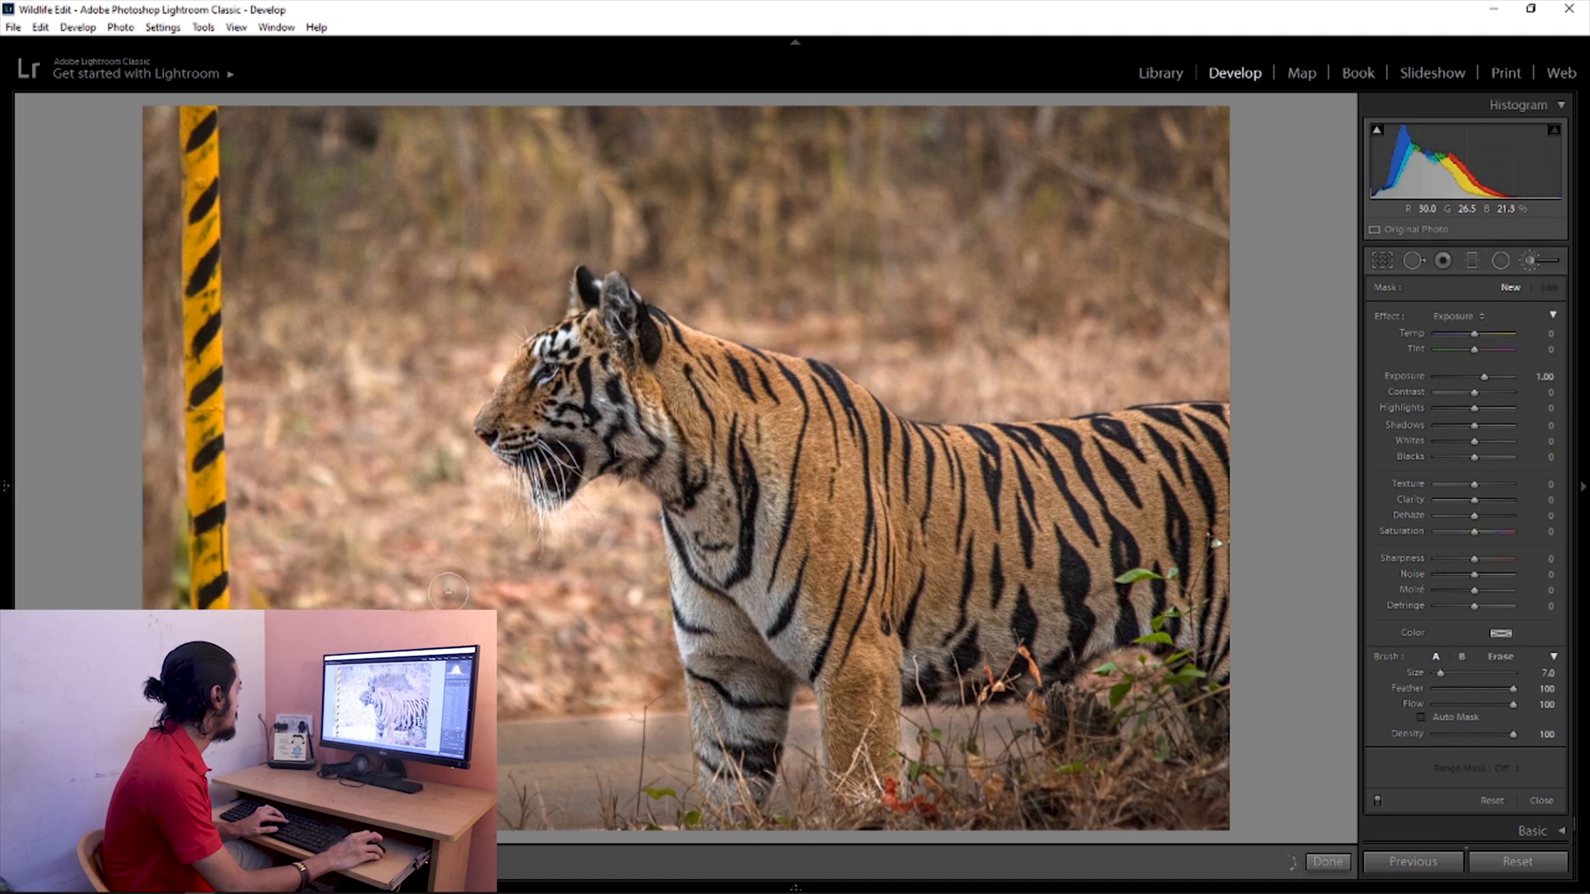
- Extend the background brush mask over the ground and road at the photo's lower edge and between the tiger's front legs
{"action": "mouse_move", "coordinate": [508, 672]}
{"action": "left_mouse_down"}
{"action": "mouse_move", "coordinate": [579, 721]}
{"action": "mouse_move", "coordinate": [671, 746]}
{"action": "mouse_move", "coordinate": [654, 673]}
{"action": "mouse_move", "coordinate": [559, 787]}
{"action": "mouse_move", "coordinate": [484, 762]}
{"action": "mouse_move", "coordinate": [490, 820]}
{"action": "left_mouse_up"}
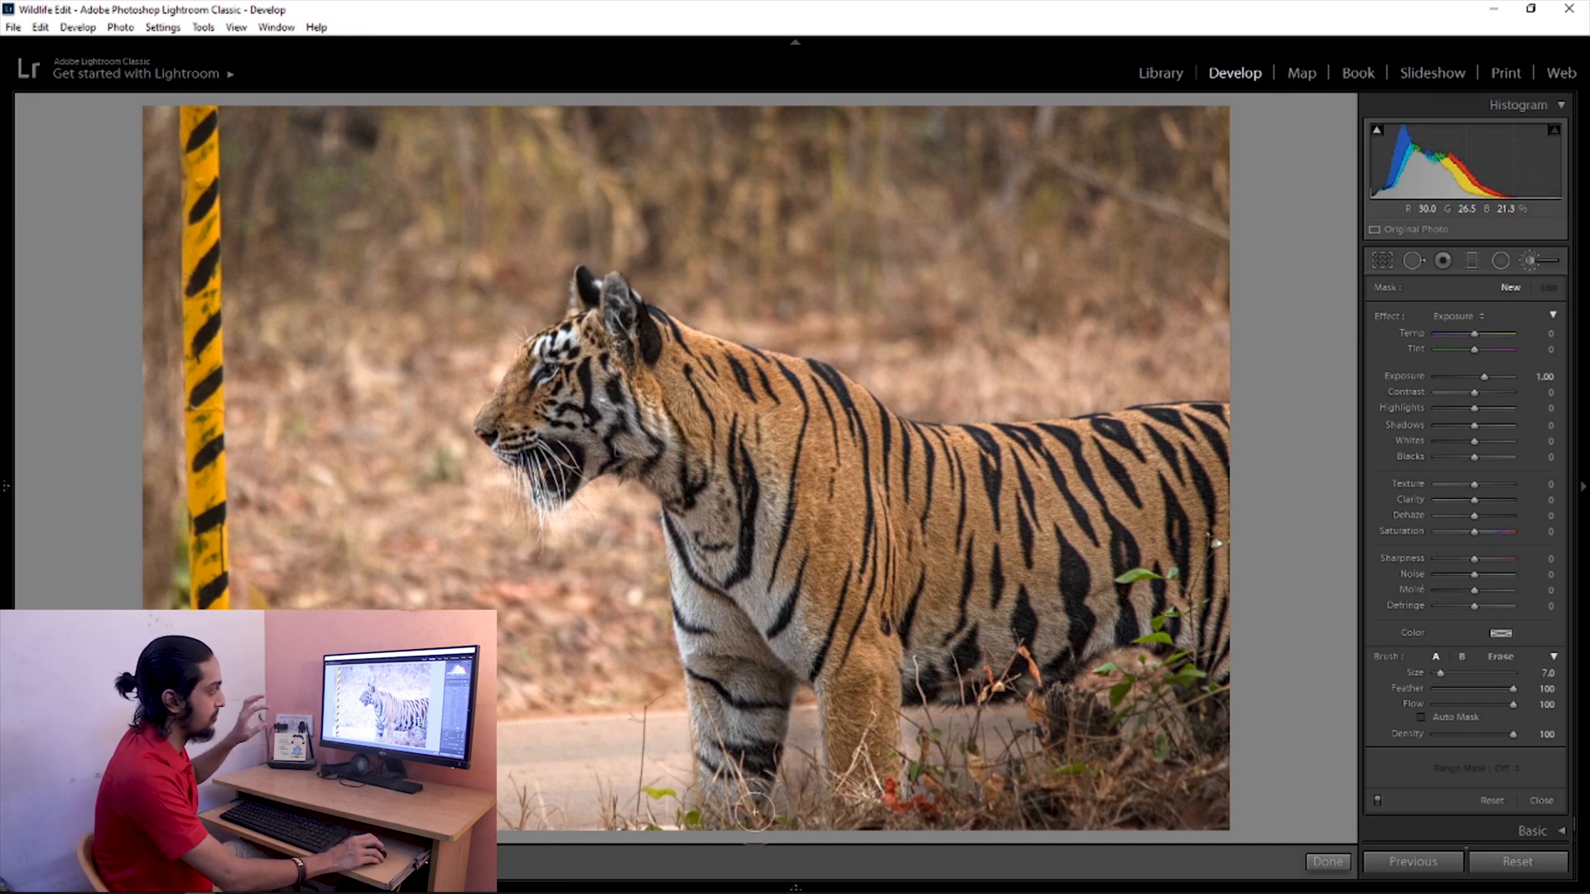
{"action": "left_click_drag", "start_coordinate": [754, 812], "coordinate": [772, 791]}
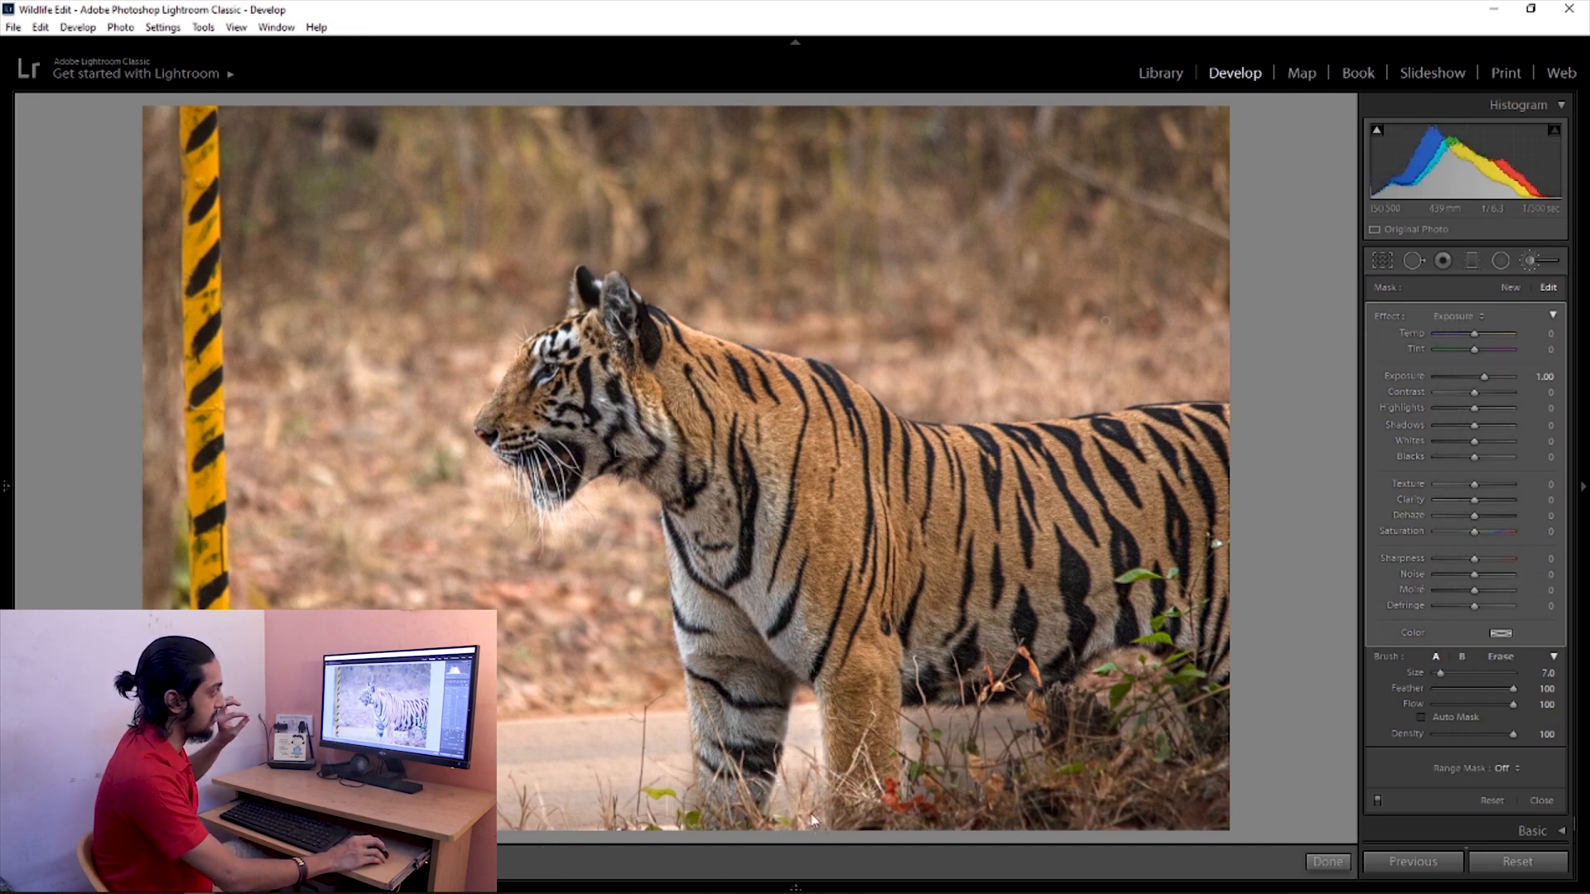
- Soften the background mask with Exposure 0.00, Texture -100, Clarity -100 and Sharpness -100, and finish the brush adjustment
{"action": "left_click_drag", "start_coordinate": [1482, 384], "coordinate": [1474, 384]}
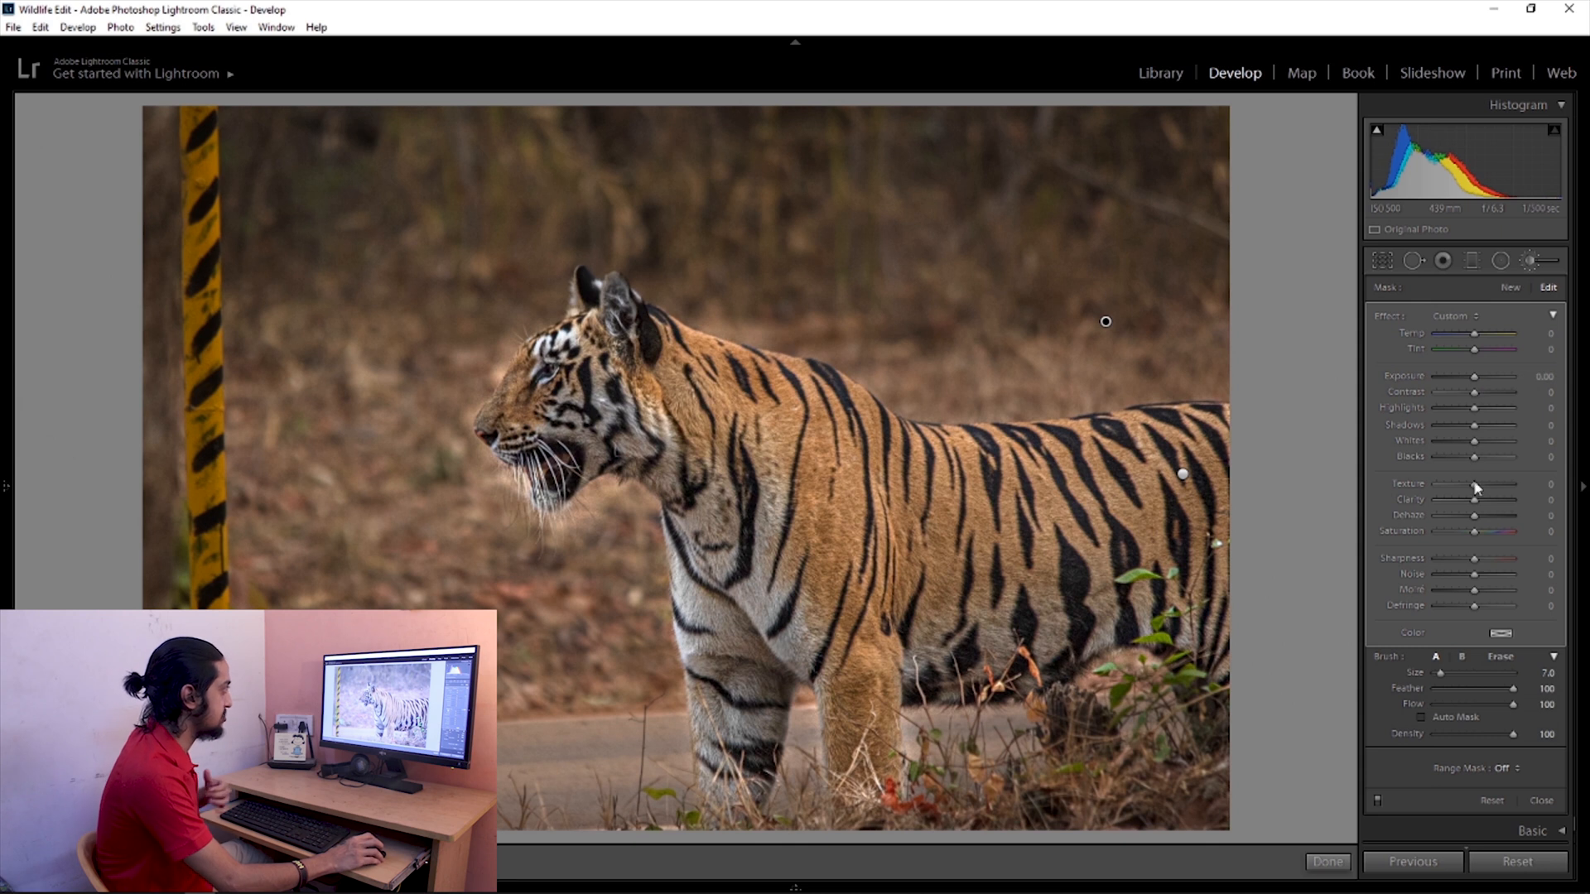
{"action": "left_click_drag", "start_coordinate": [1432, 487], "coordinate": [1431, 487]}
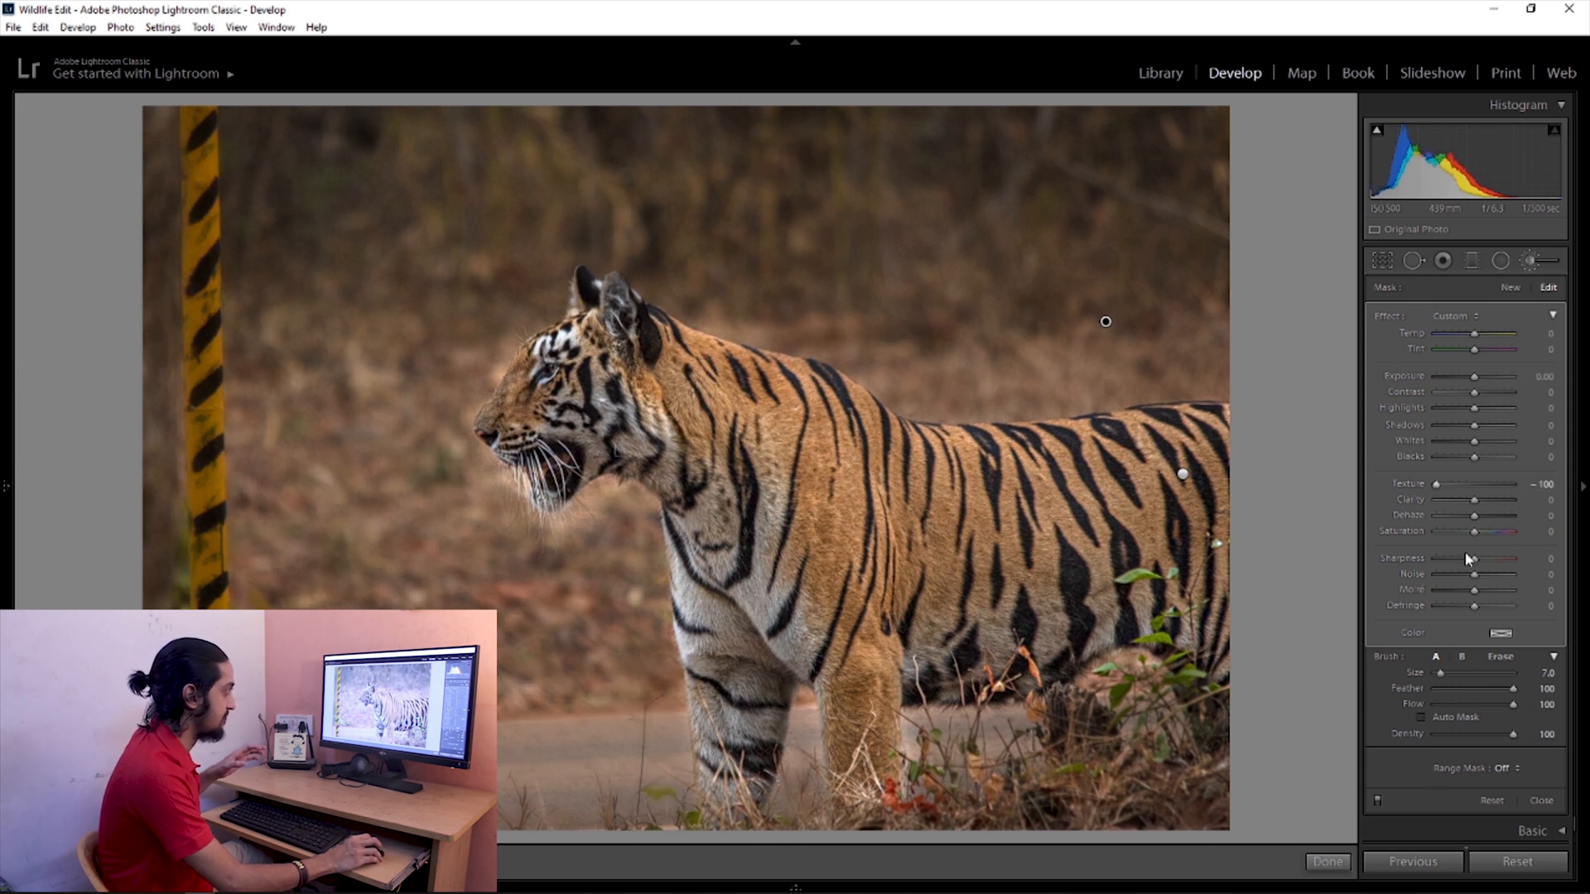
{"action": "left_click_drag", "start_coordinate": [1471, 558], "coordinate": [1403, 565]}
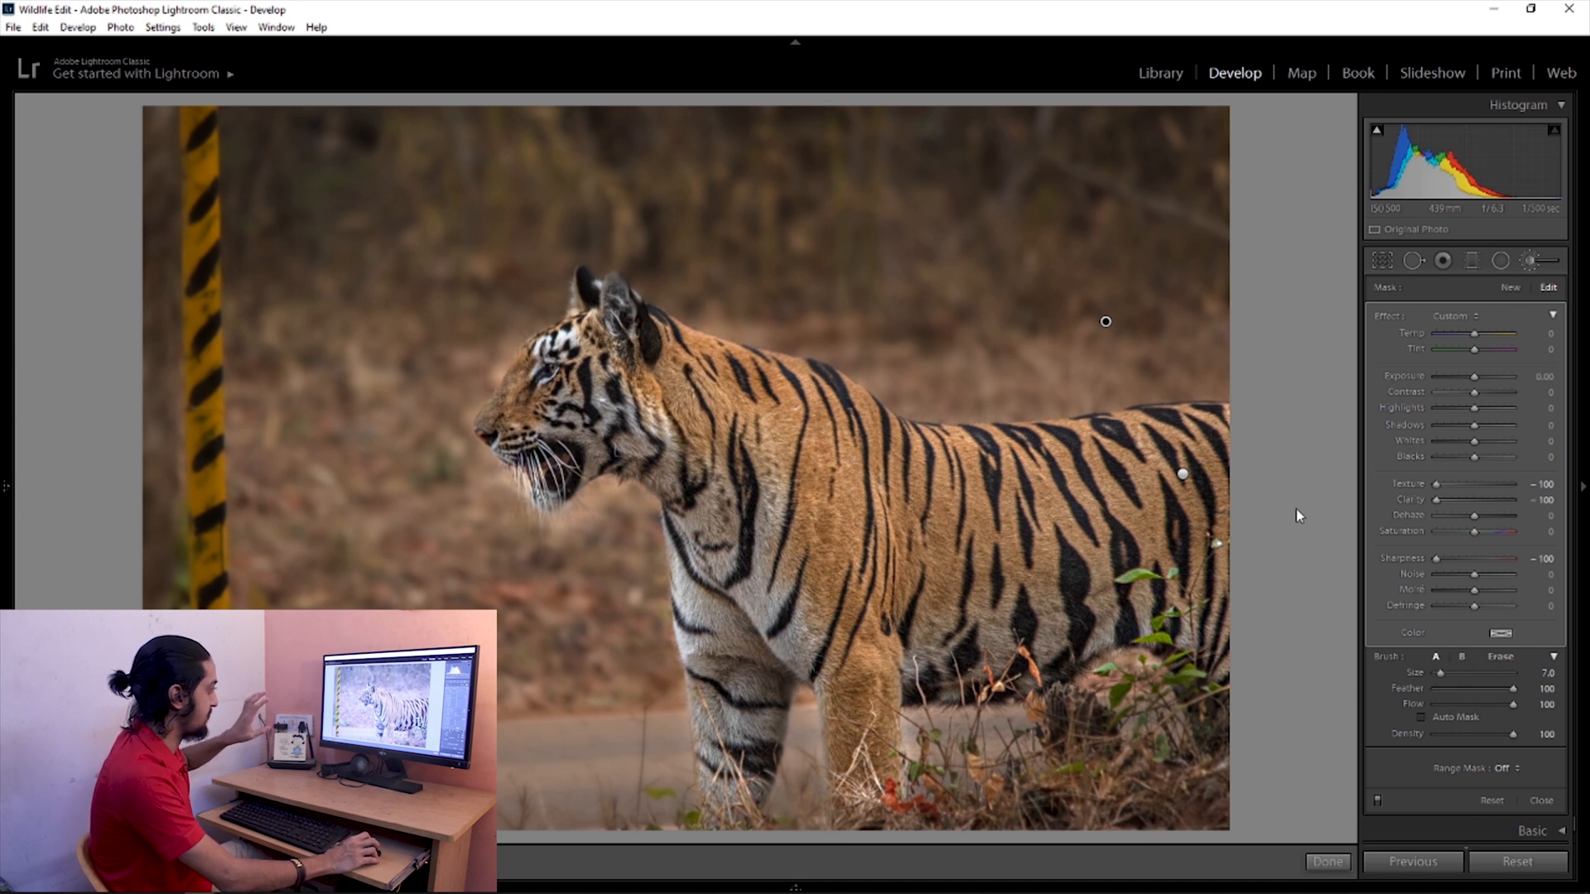
{"action": "left_click", "coordinate": [1326, 862]}
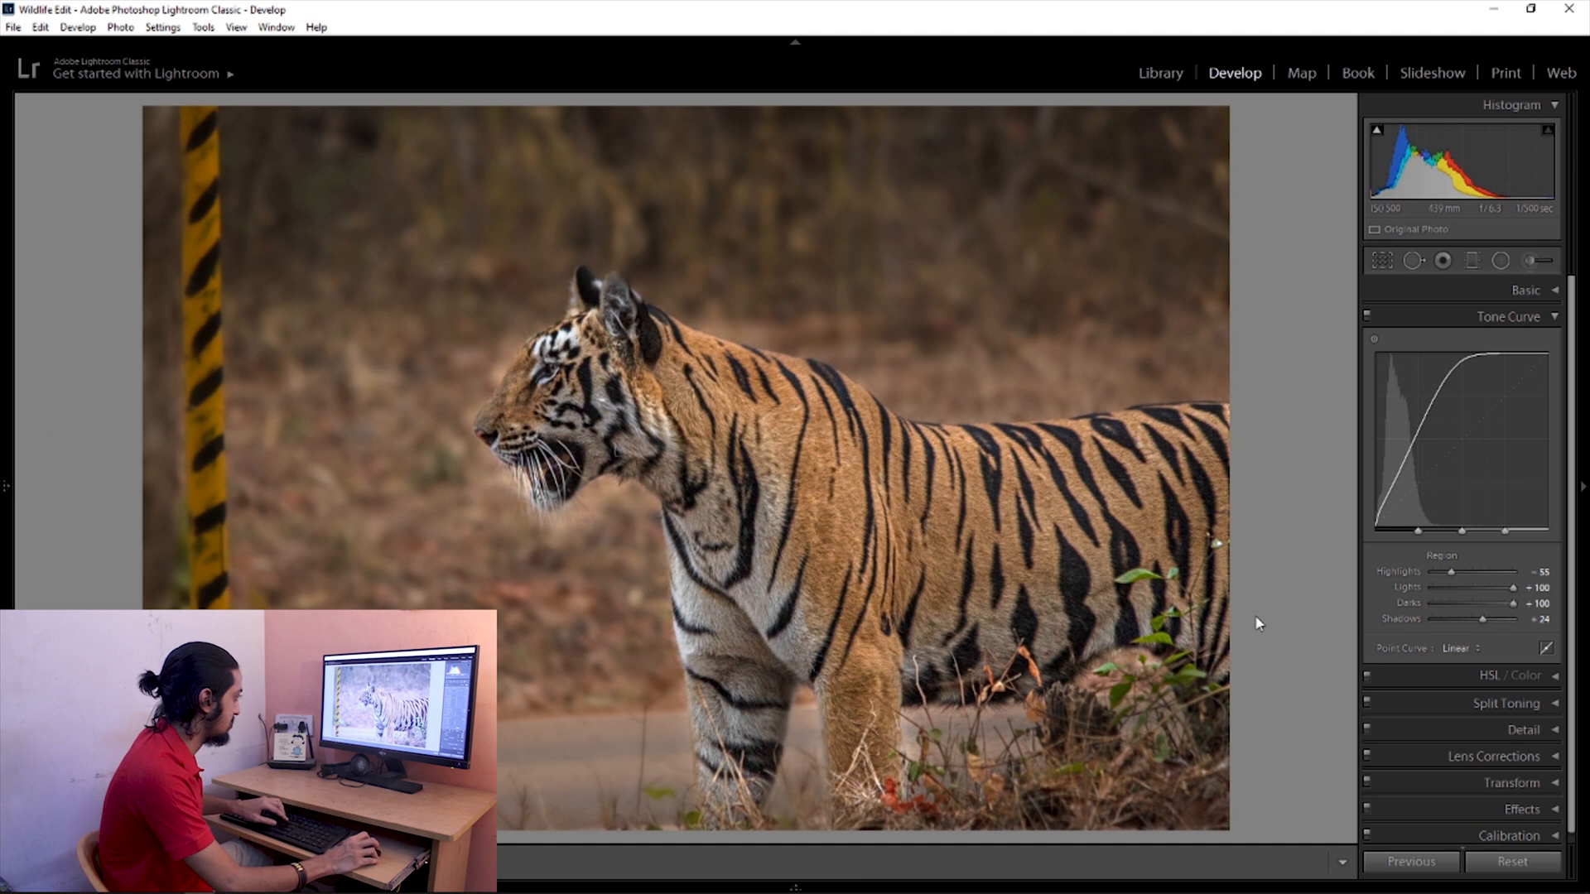